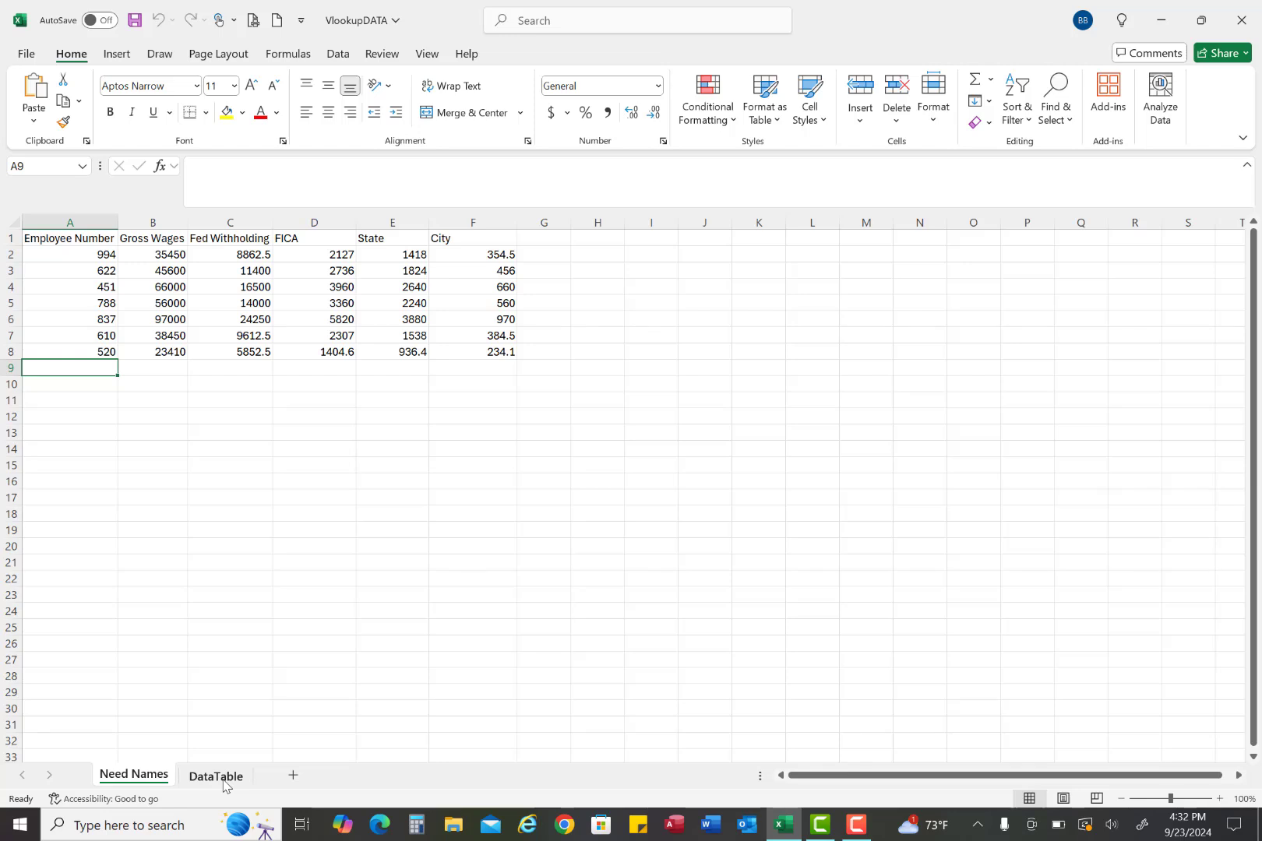
# Insert two blank columns between Employee Number and Gross Wages on the Need Names sheet
pyautogui.click(221, 777)
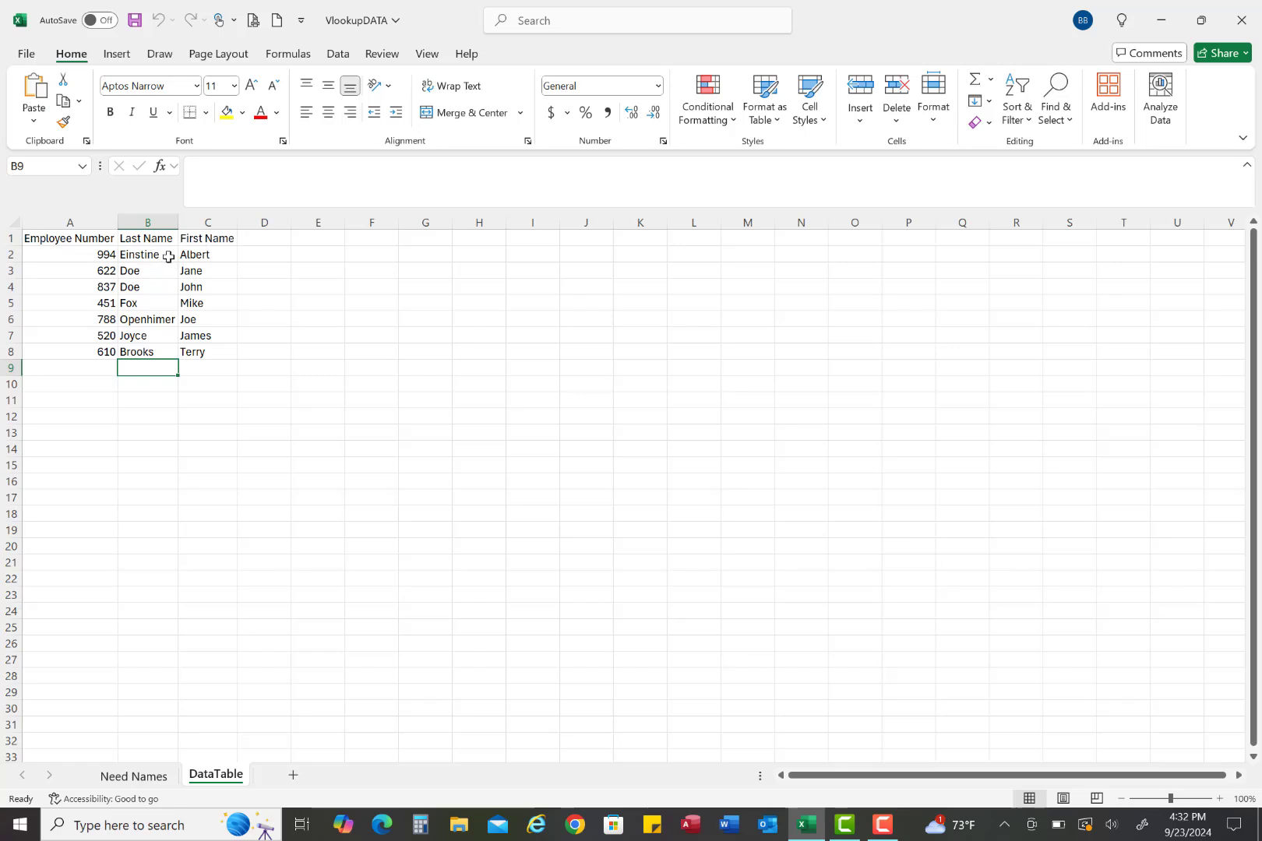
pyautogui.click(147, 778)
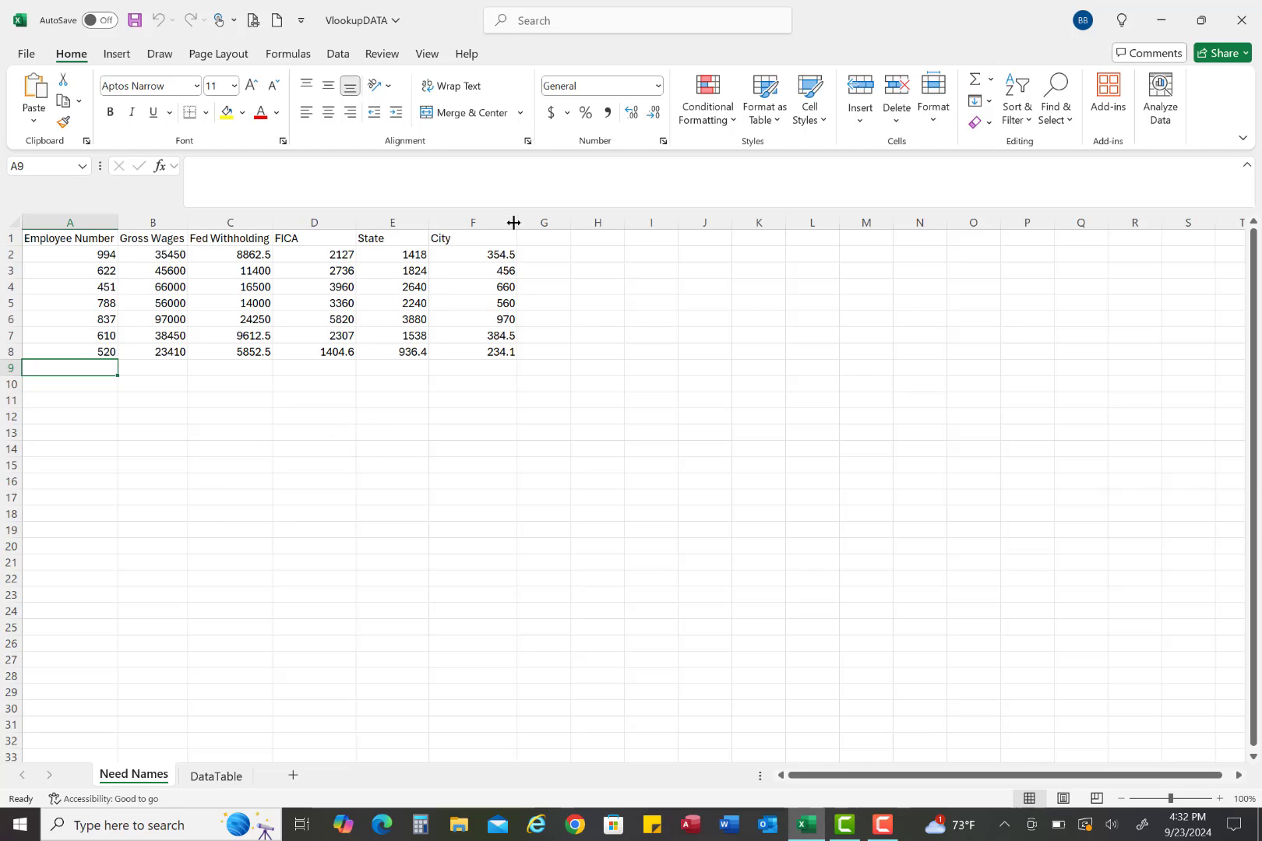
pyautogui.click(207, 253)
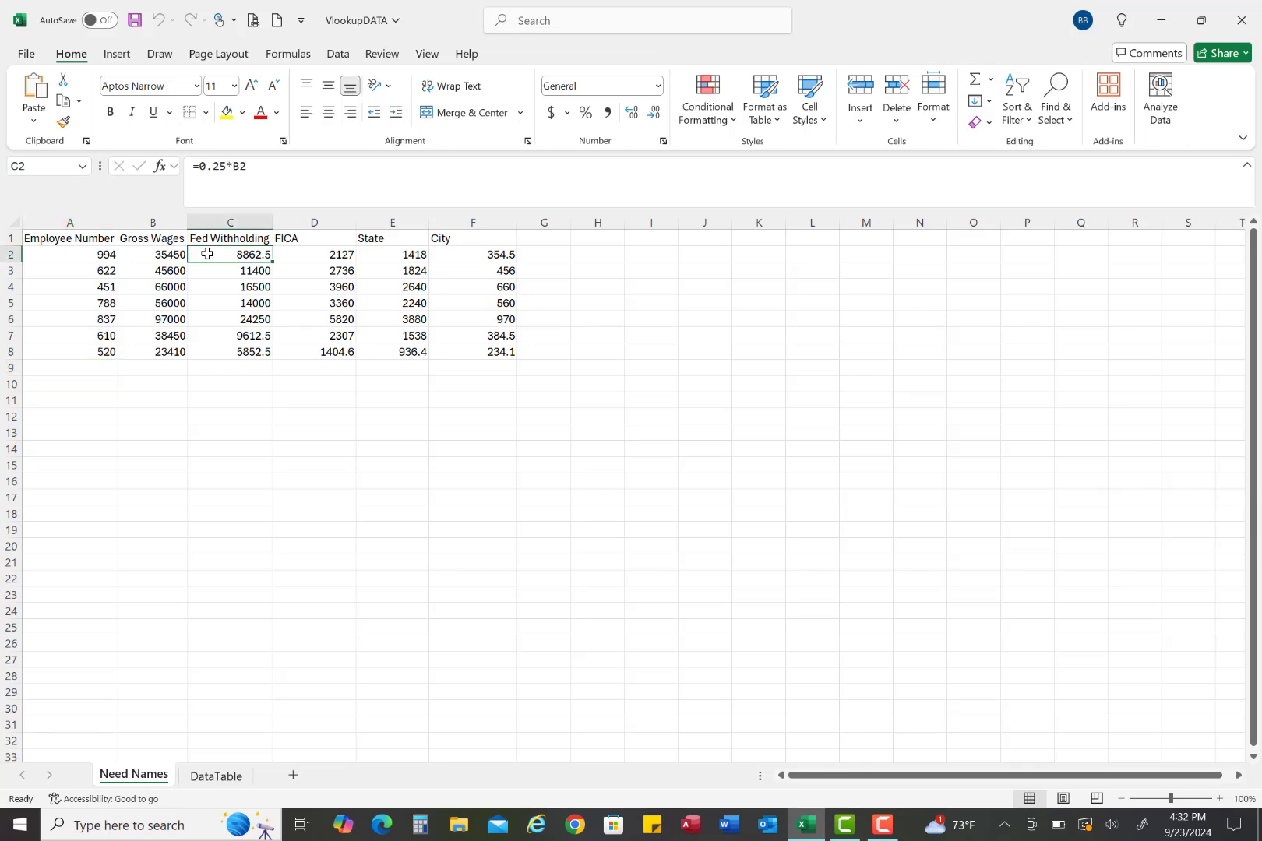
pyautogui.click(153, 221)
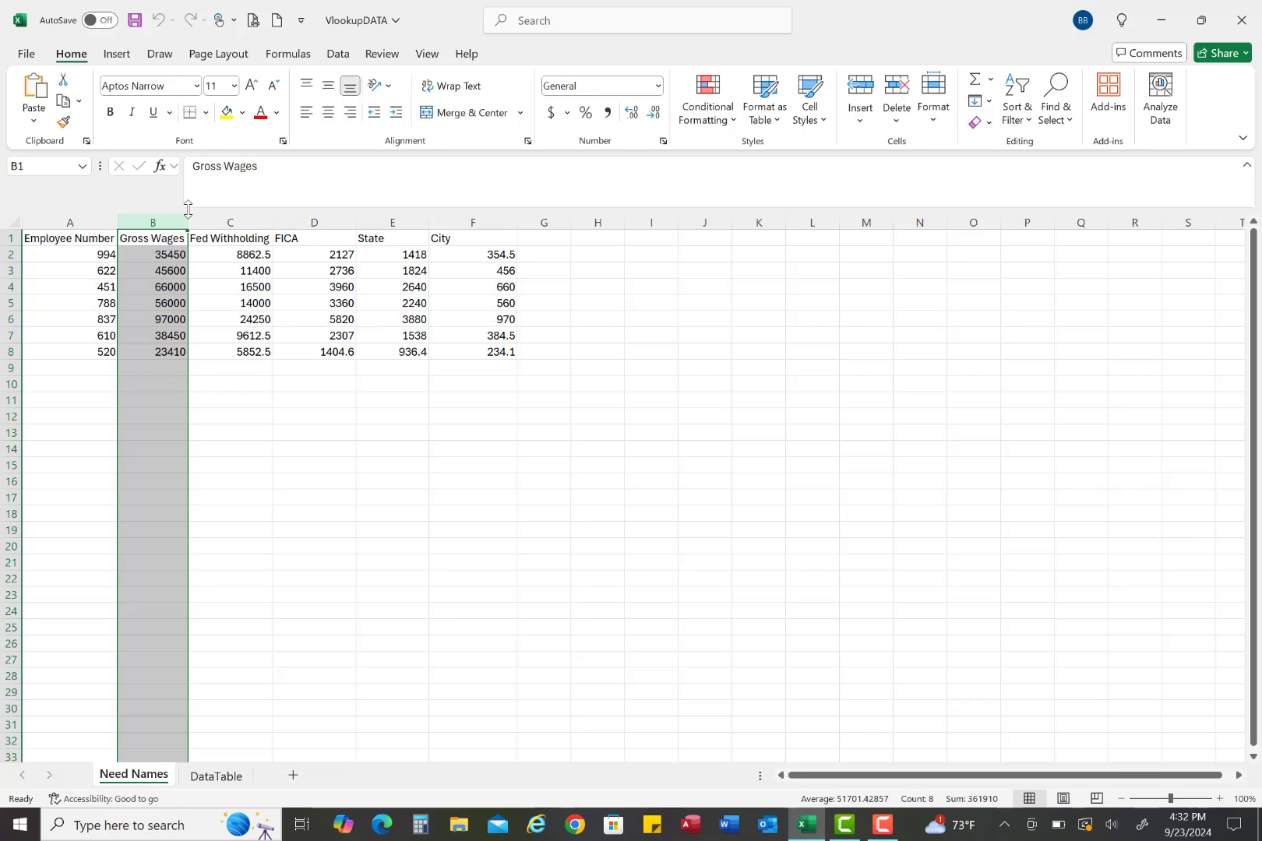
pyautogui.click(266, 414)
pyautogui.moveTo(159, 221); pyautogui.dragTo(217, 222)
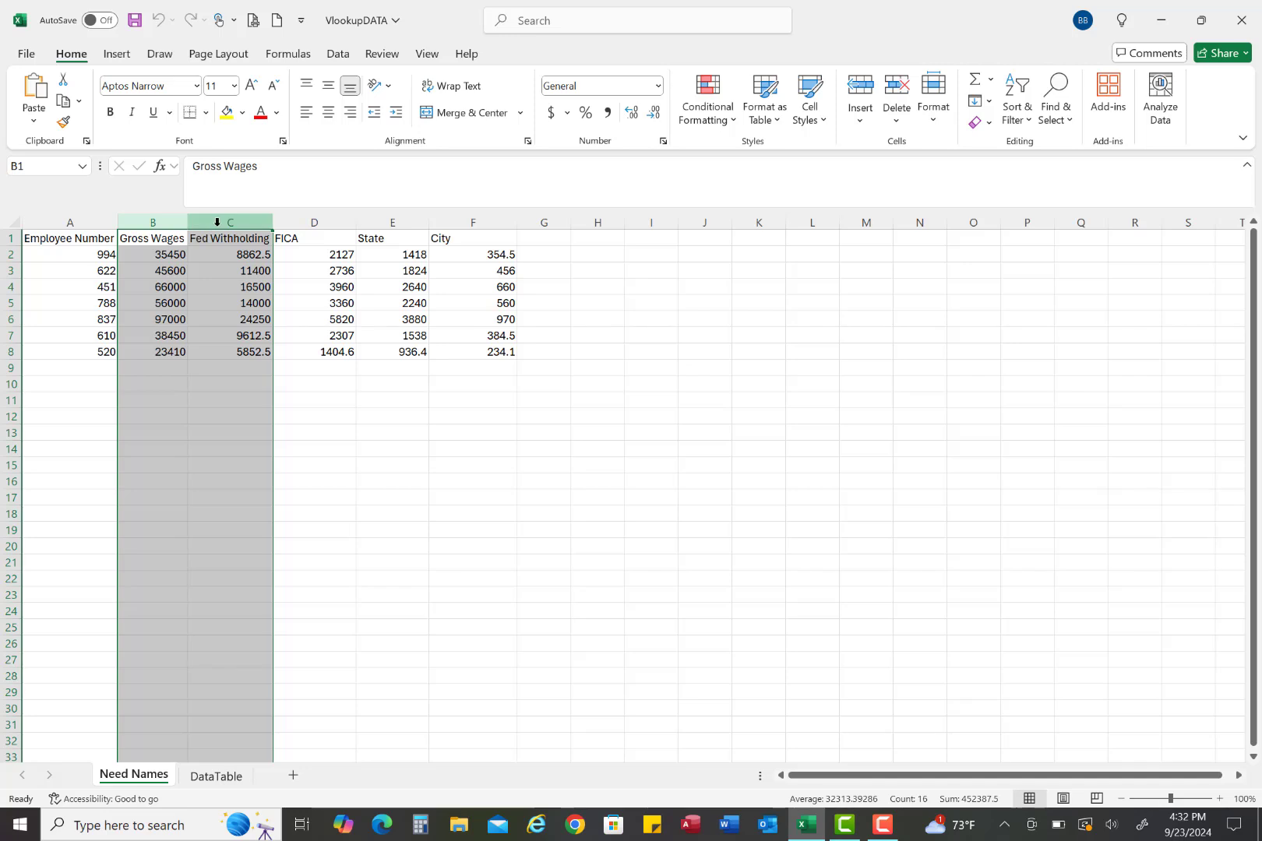
pyautogui.rightClick(217, 222)
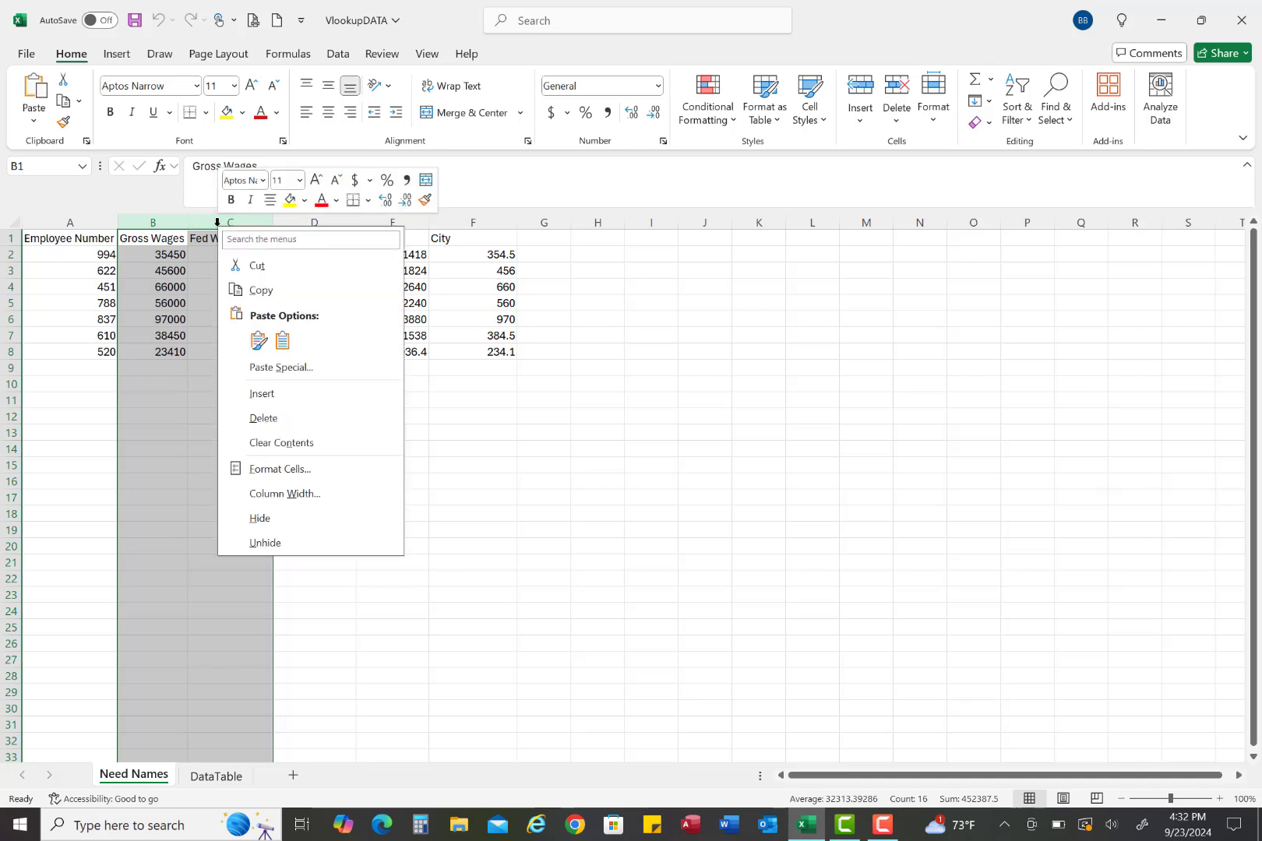
pyautogui.click(256, 399)
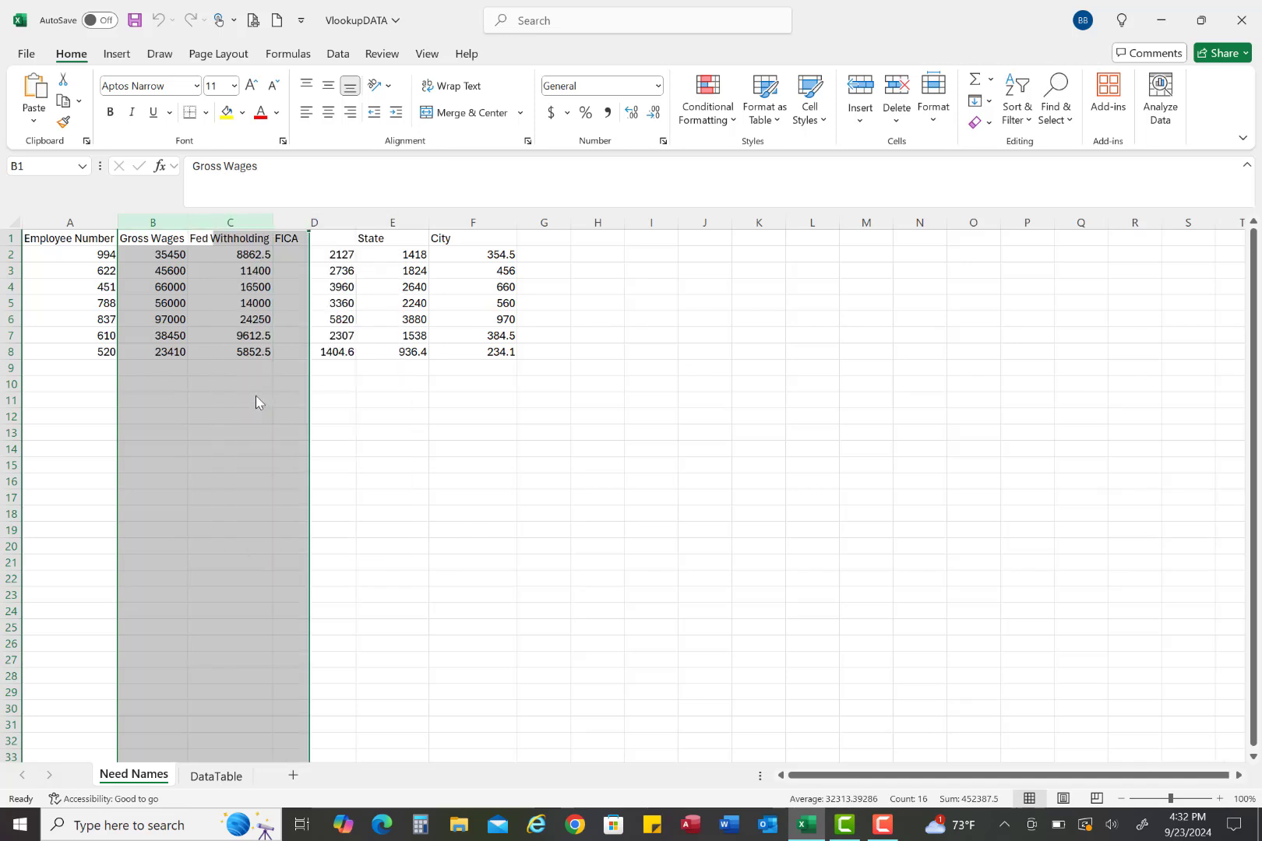
pyautogui.click(177, 253)
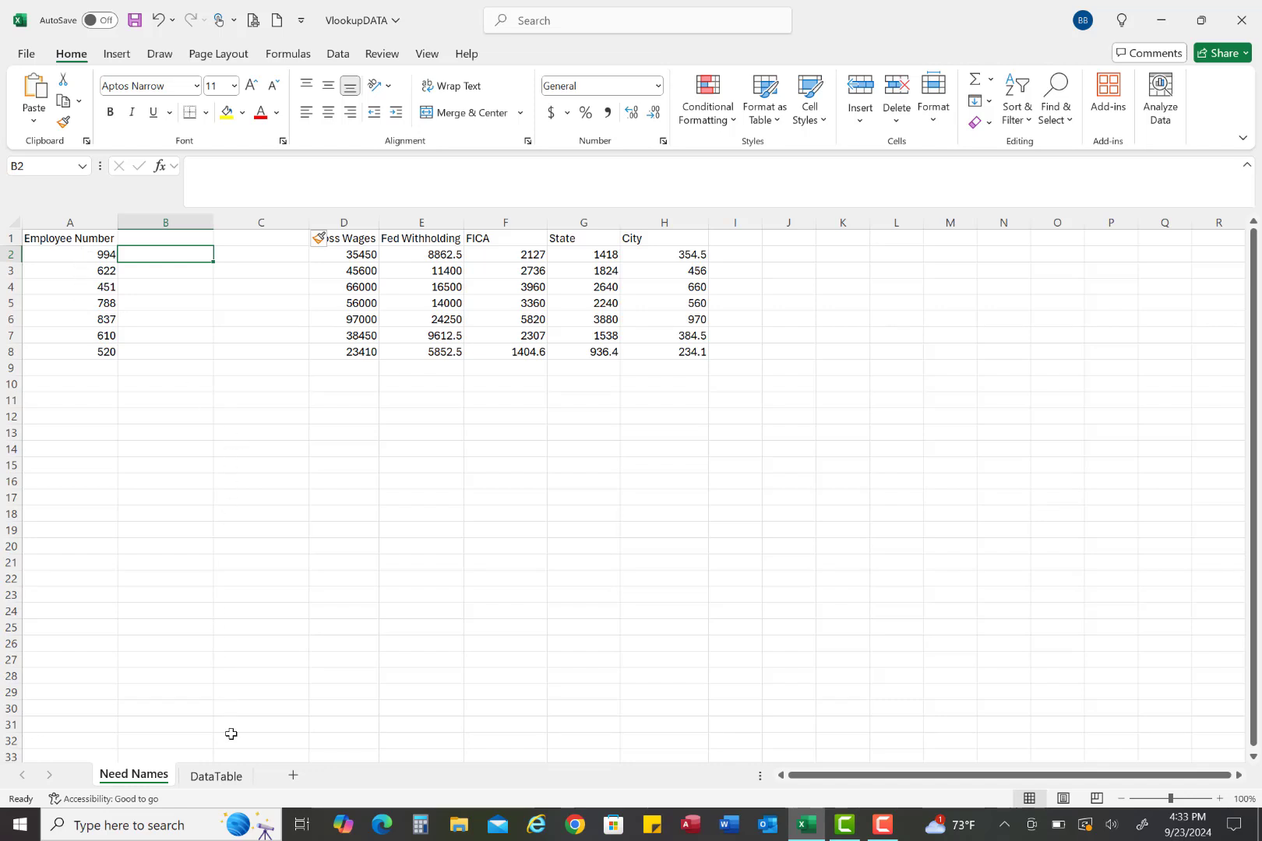
# Sort the whole DataTable sheet by Employee Number, on cell values, from smallest to largest
pyautogui.click(225, 776)
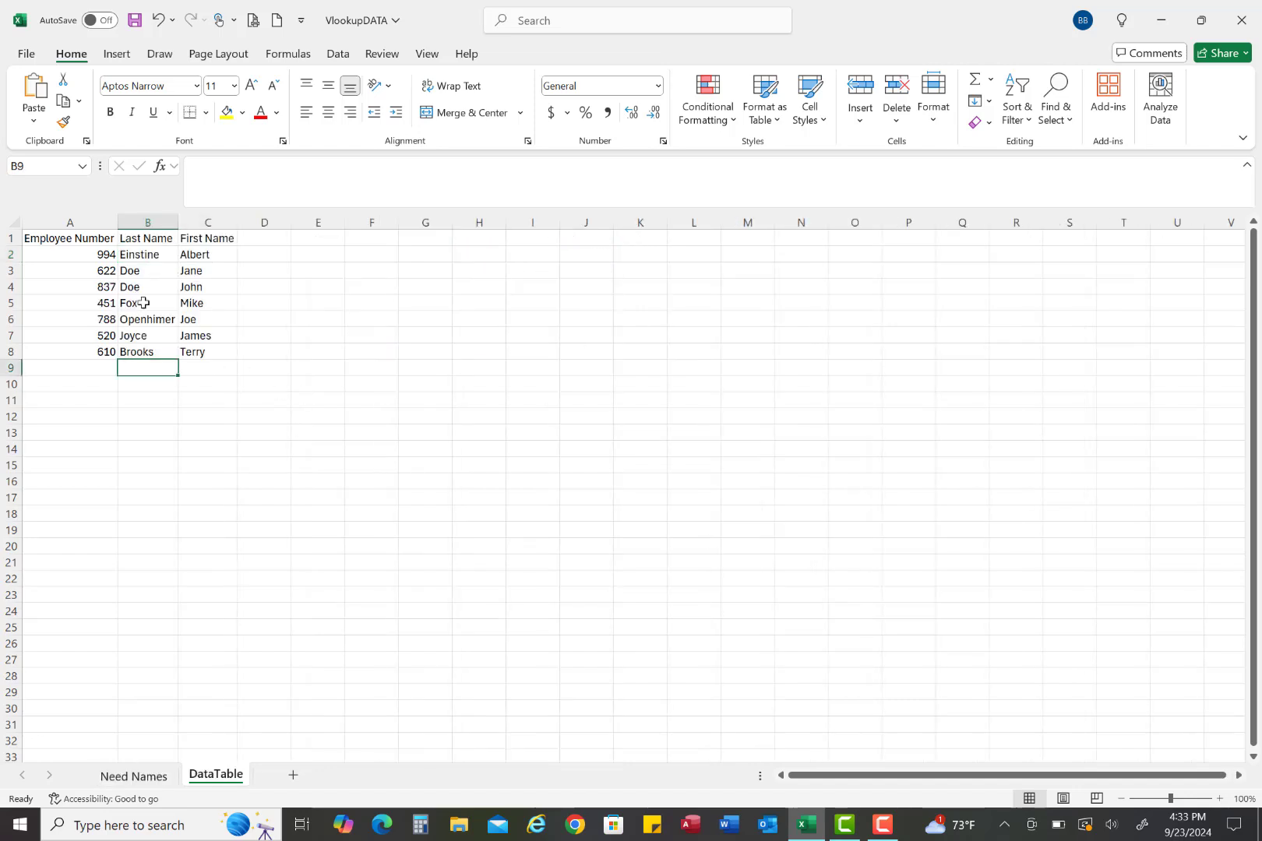
pyautogui.click(14, 222)
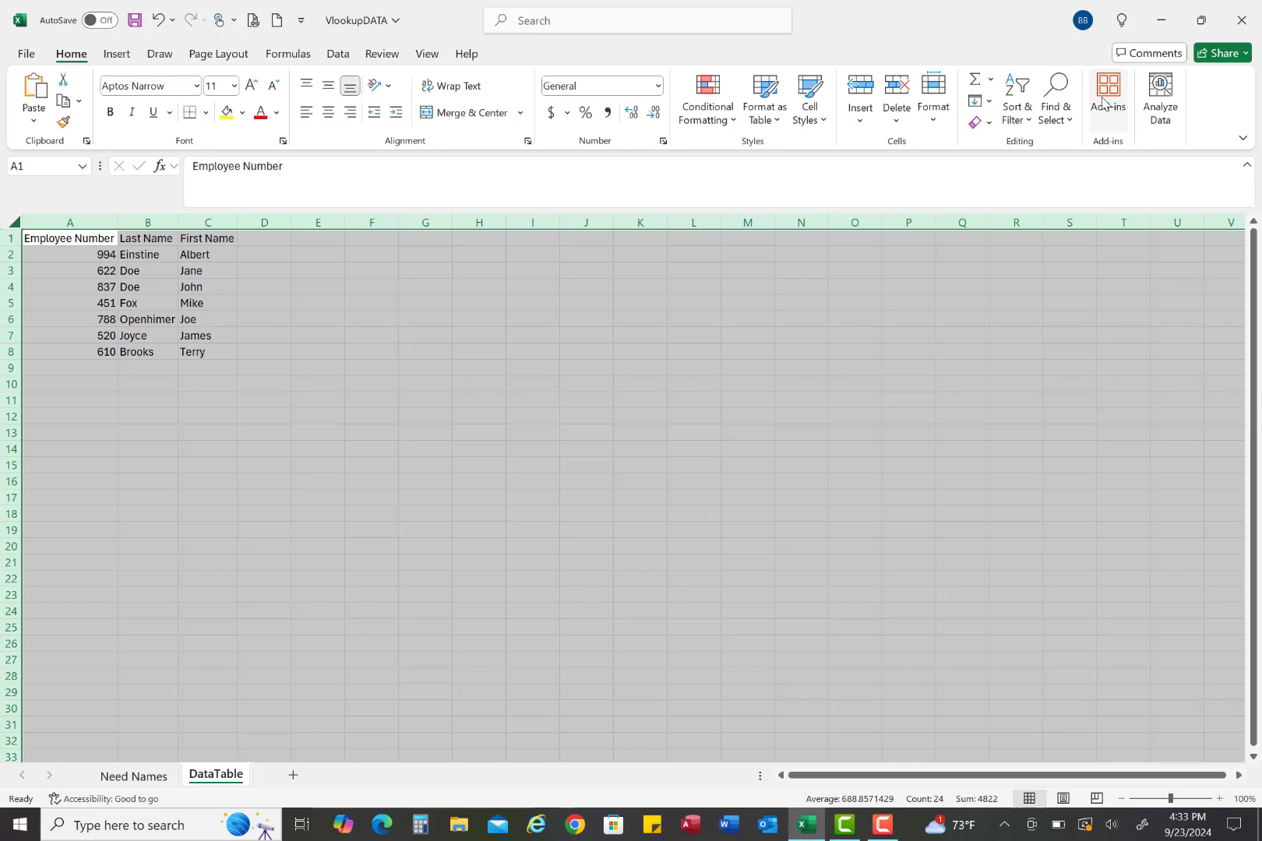
pyautogui.click(1028, 123)
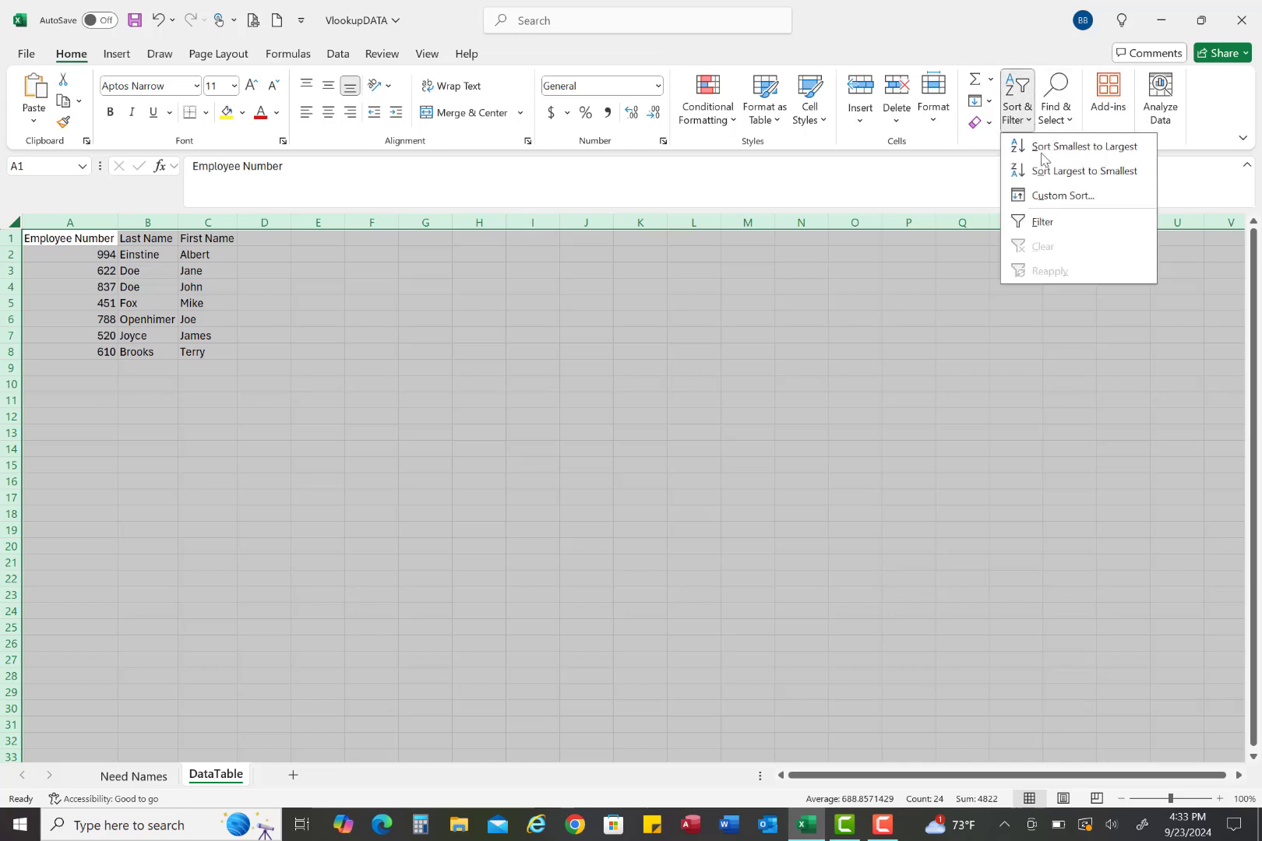
pyautogui.click(1049, 196)
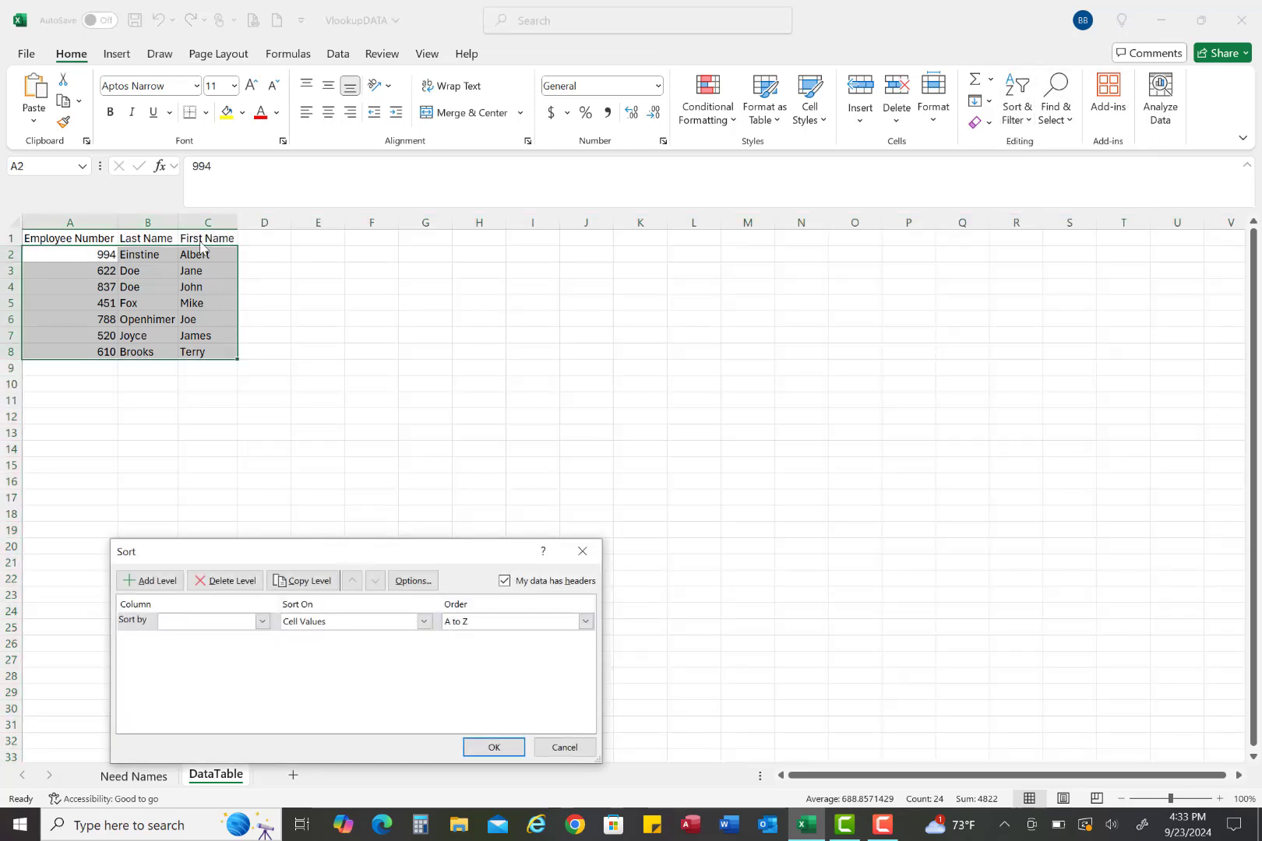
pyautogui.click(263, 621)
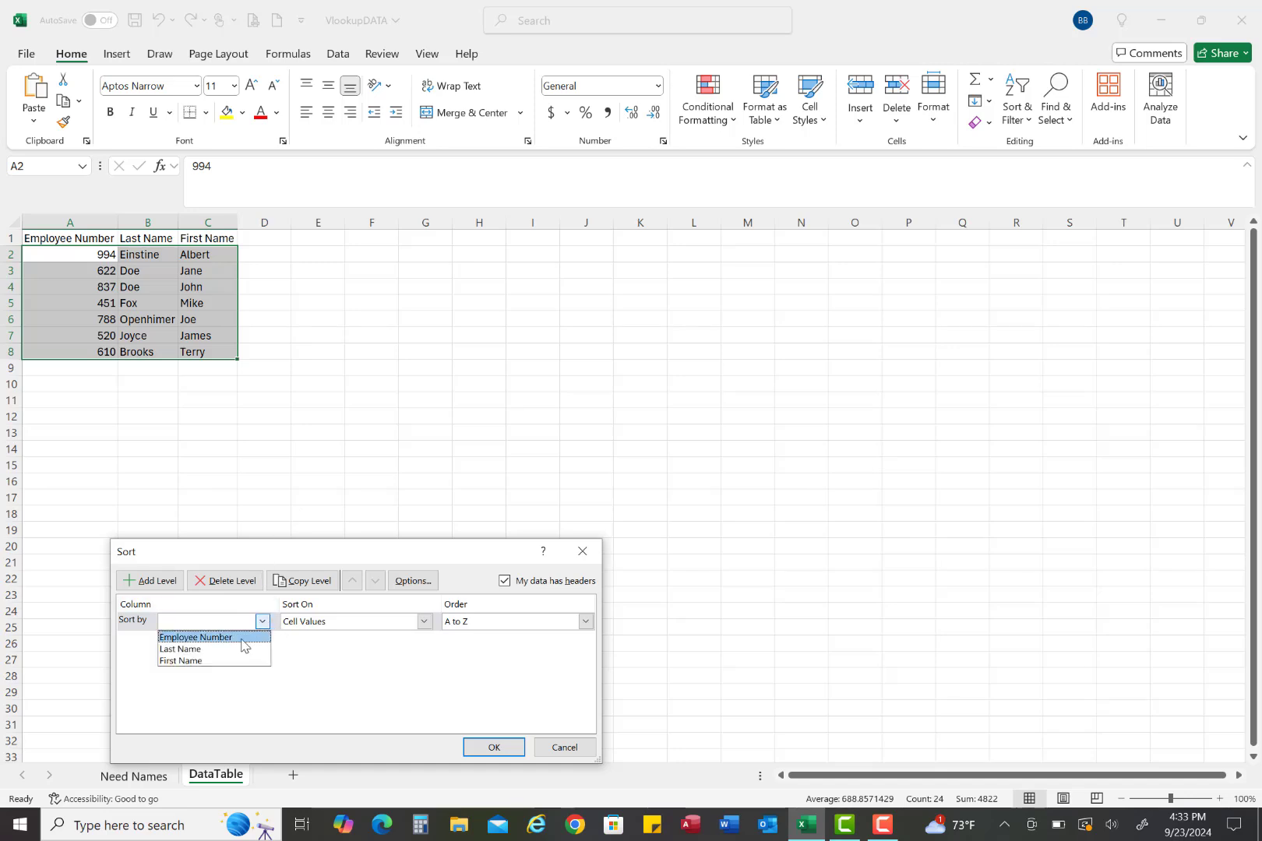
pyautogui.click(241, 639)
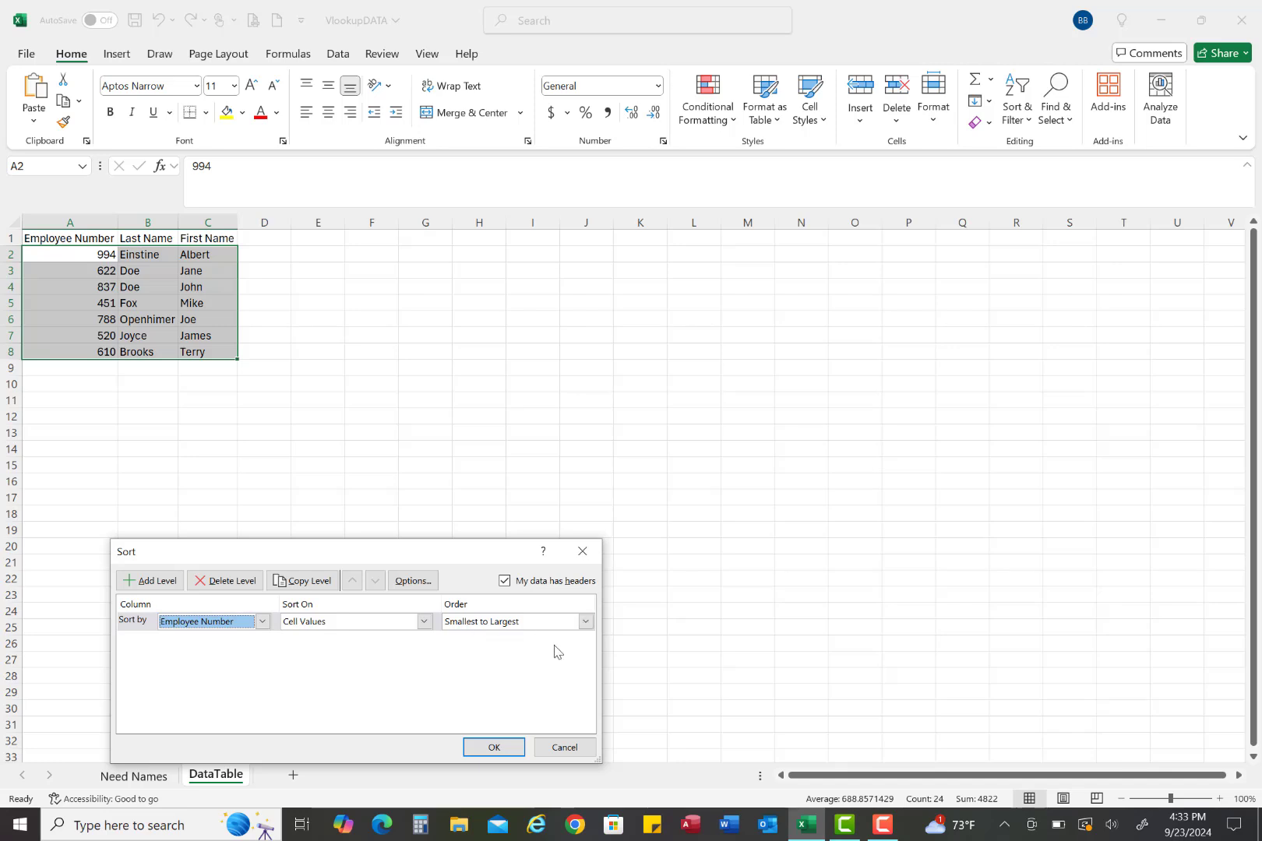
pyautogui.click(493, 748)
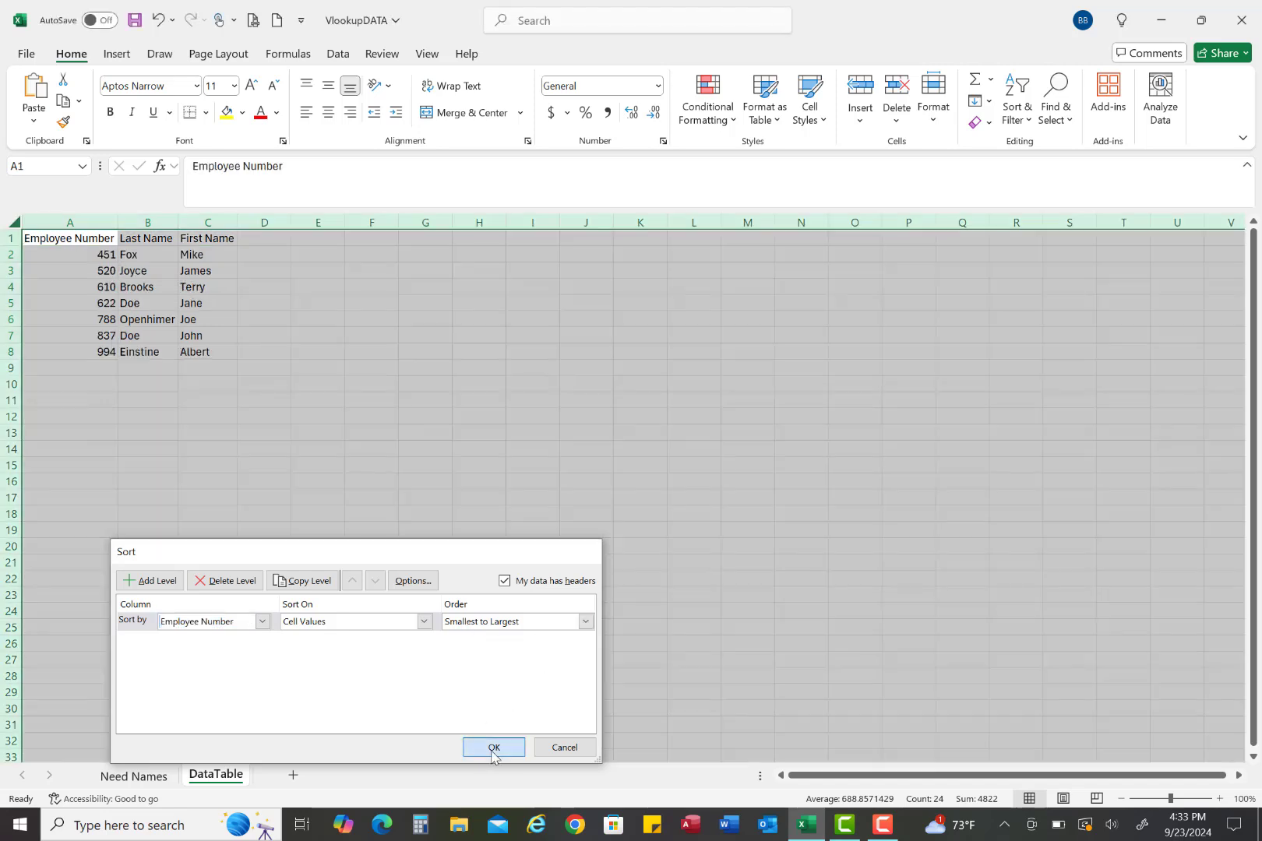
pyautogui.click(479, 592)
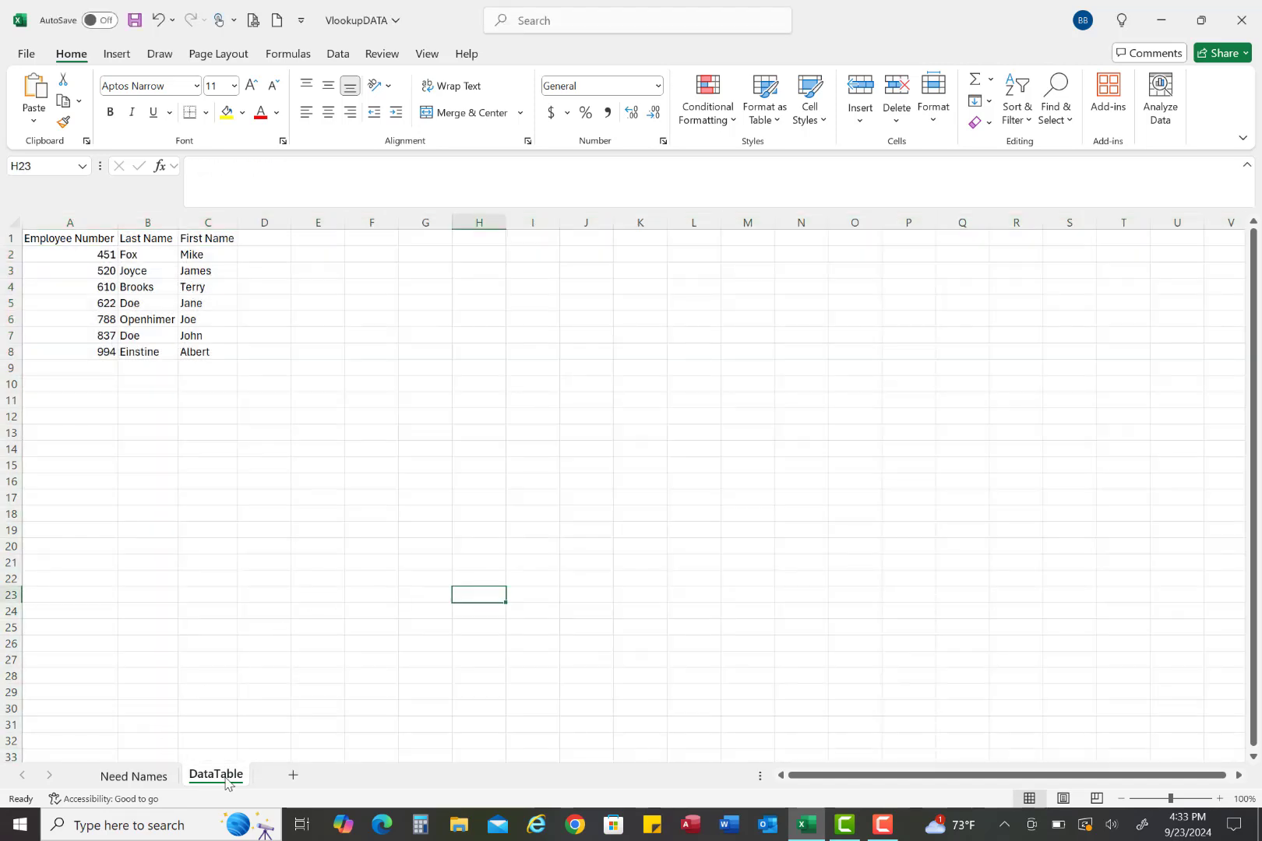
# Start a VLOOKUP formula in cell B2 of the Need Names sheet
pyautogui.click(135, 776)
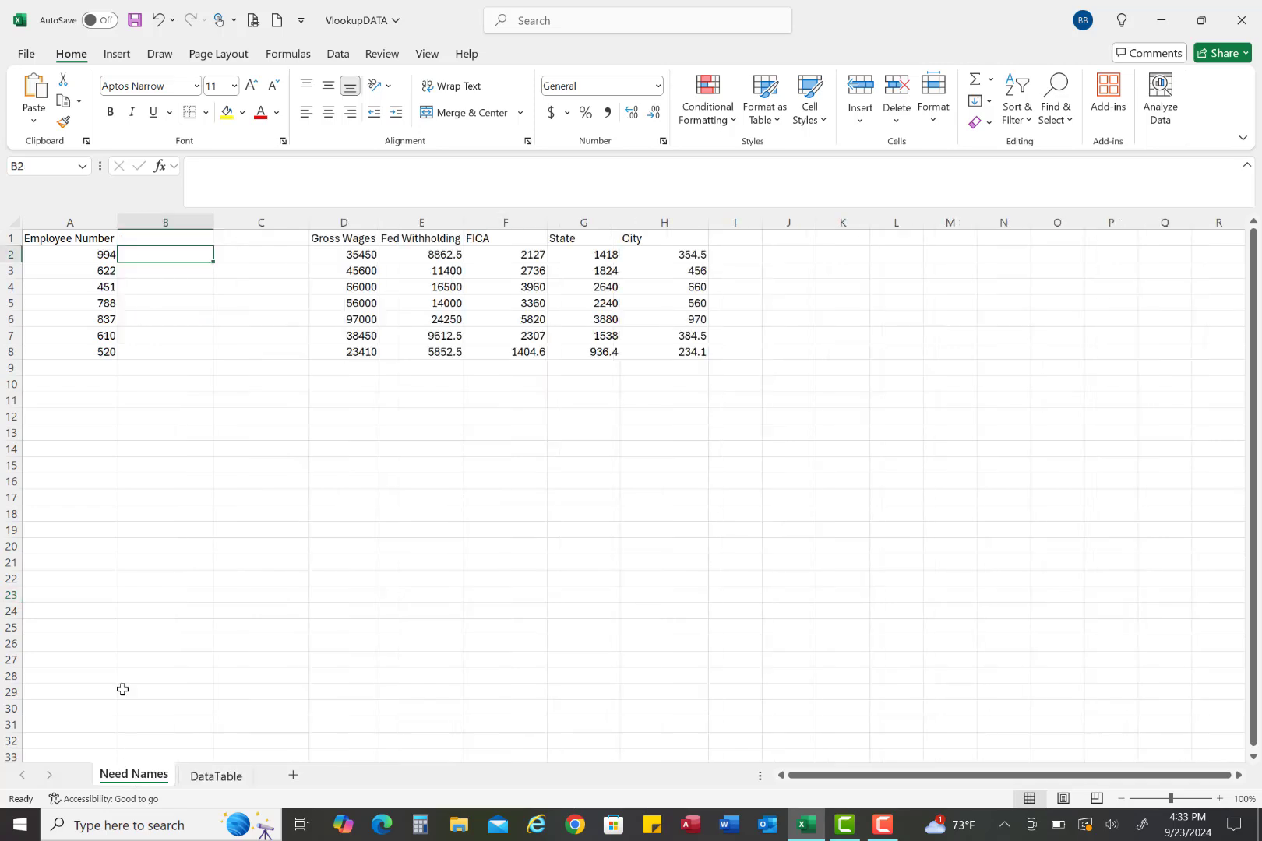
pyautogui.click(134, 466)
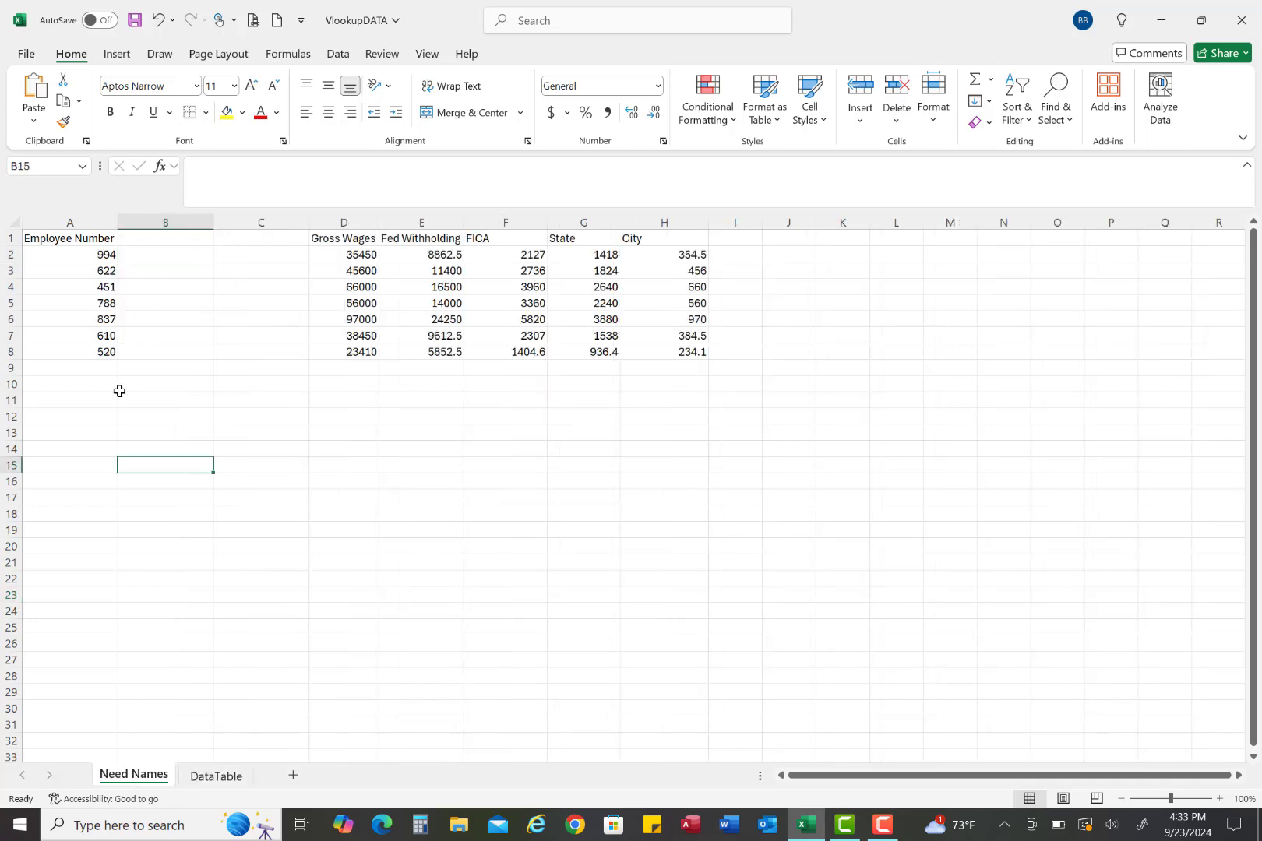
pyautogui.click(149, 256)
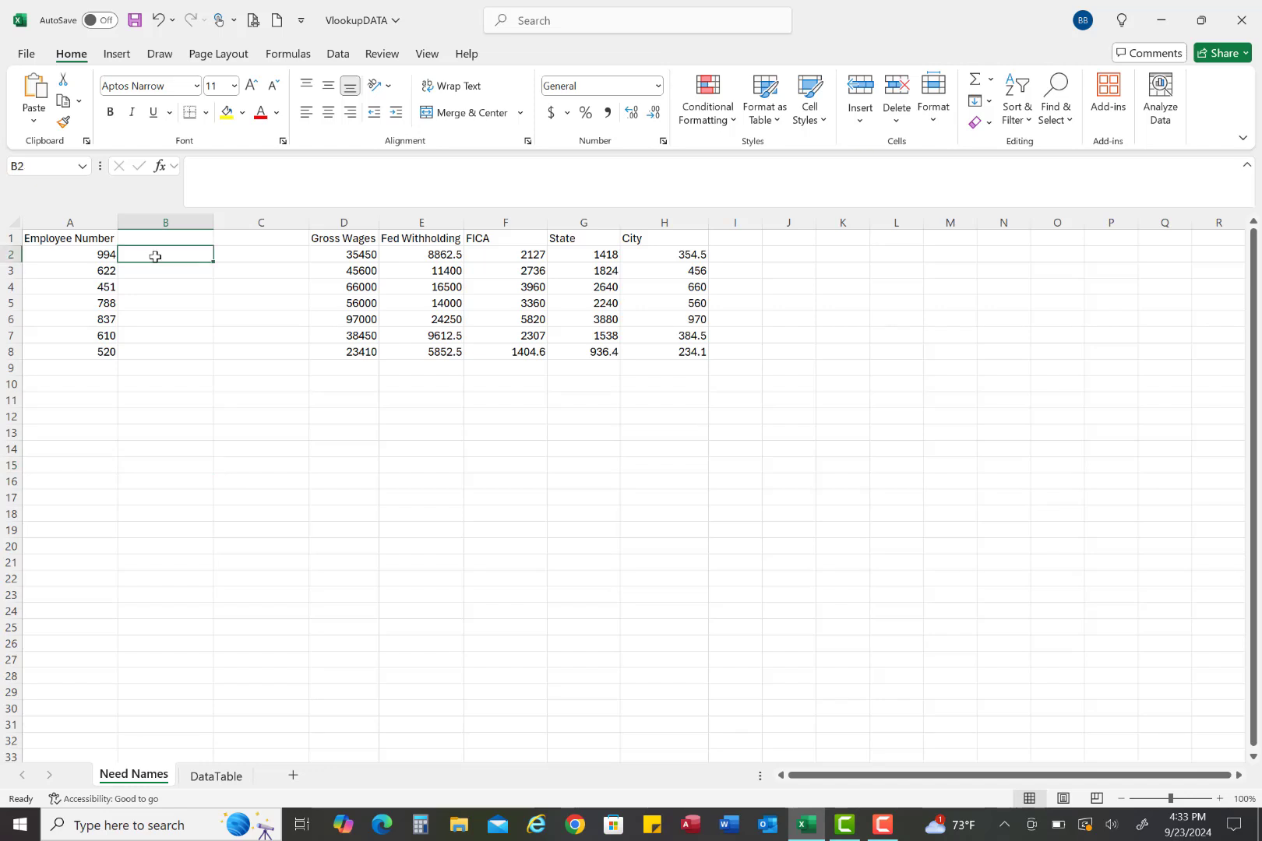
pyautogui.write('=')
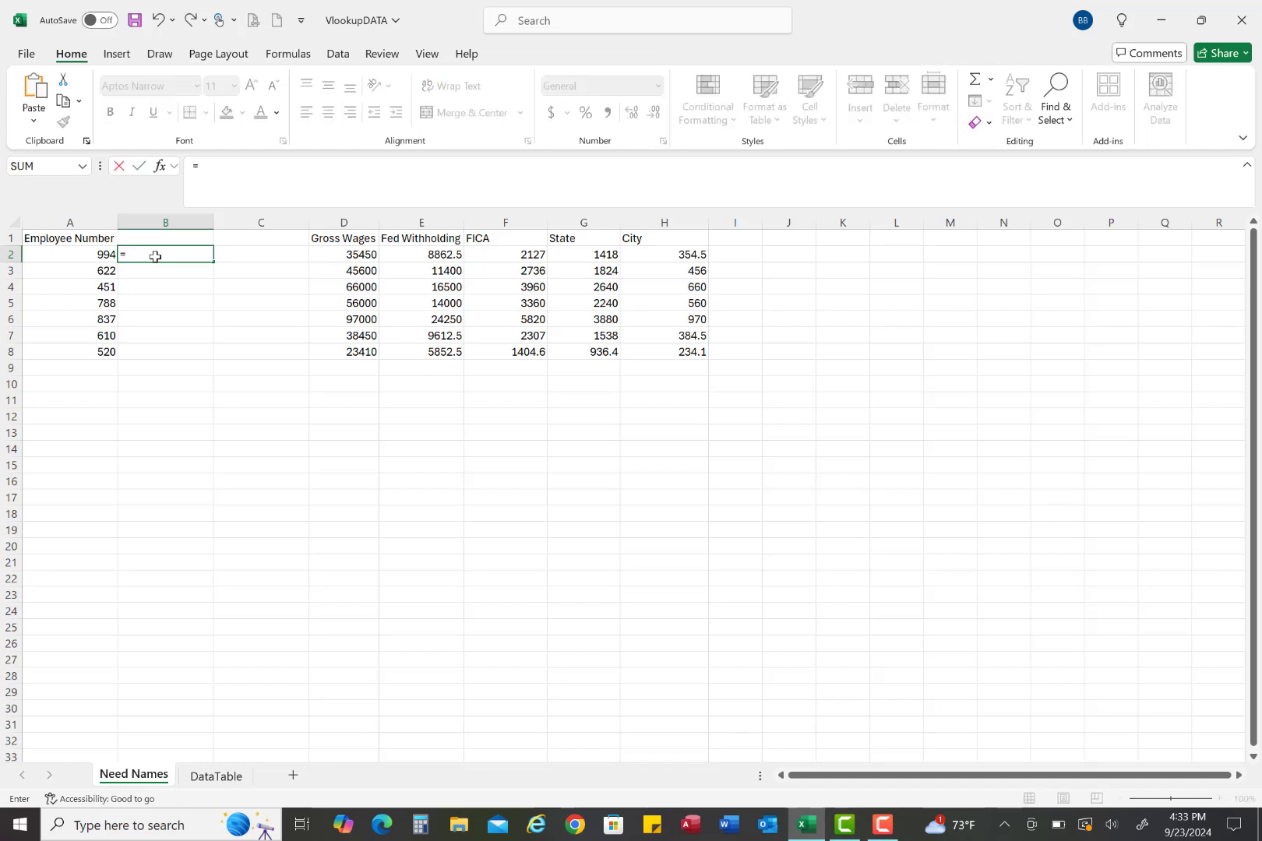
pyautogui.write('B')
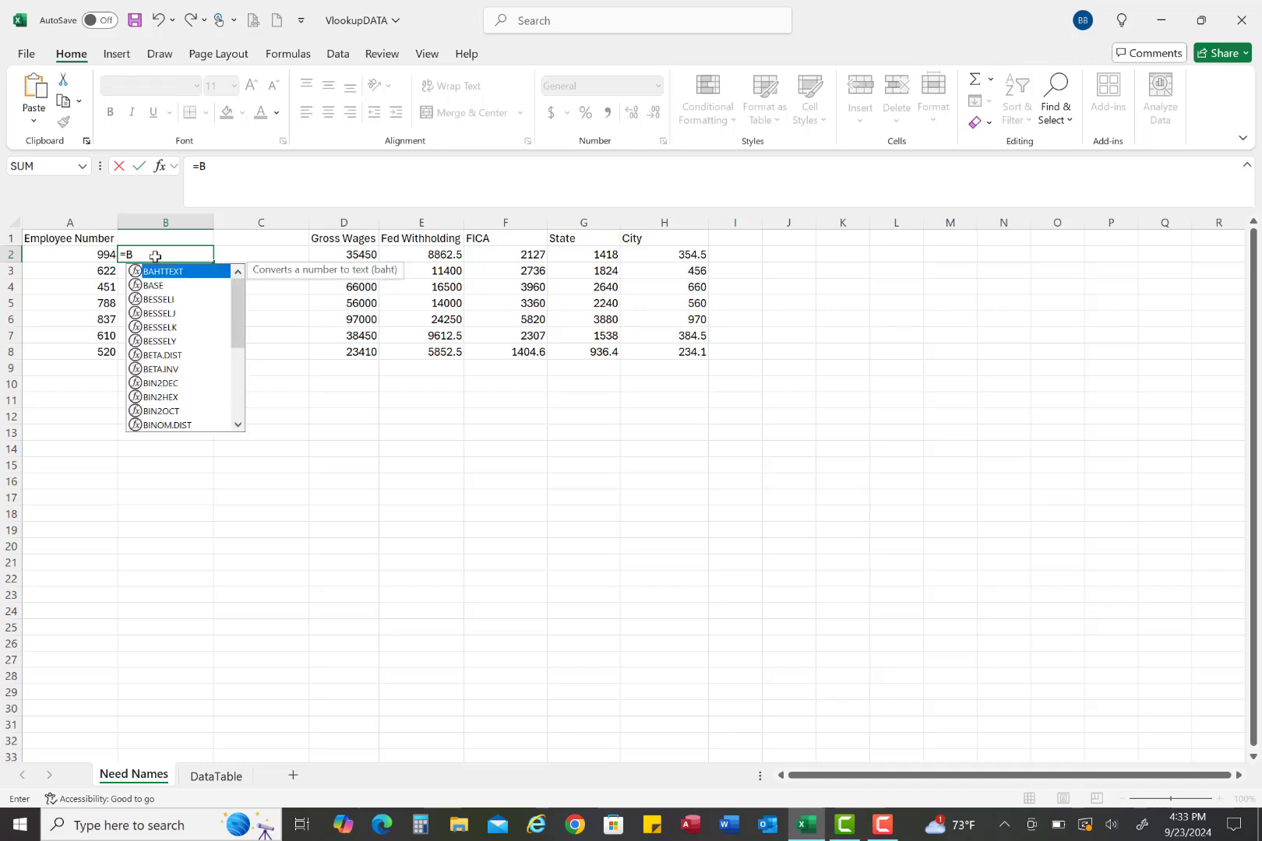
pyautogui.press('BackSpace')
pyautogui.write('V')
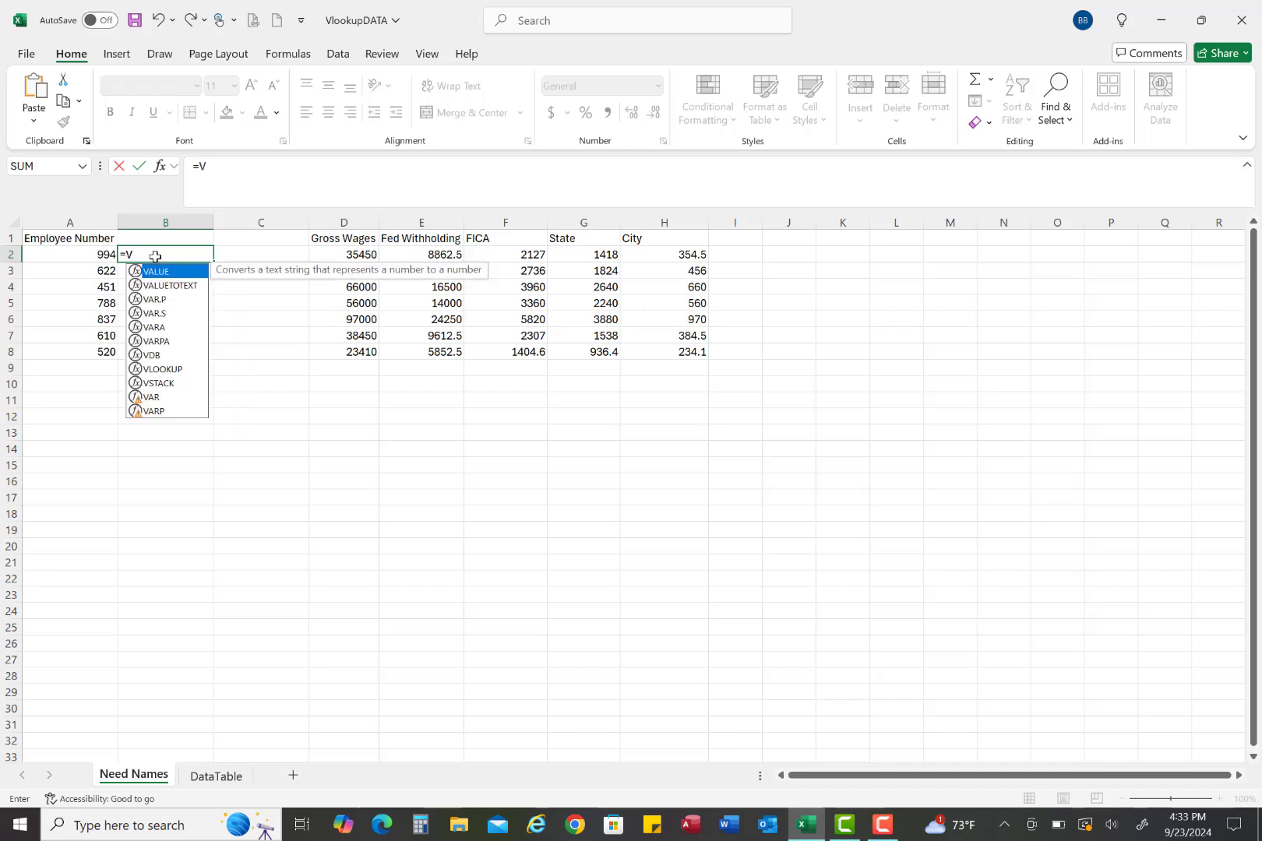
pyautogui.write('lo')
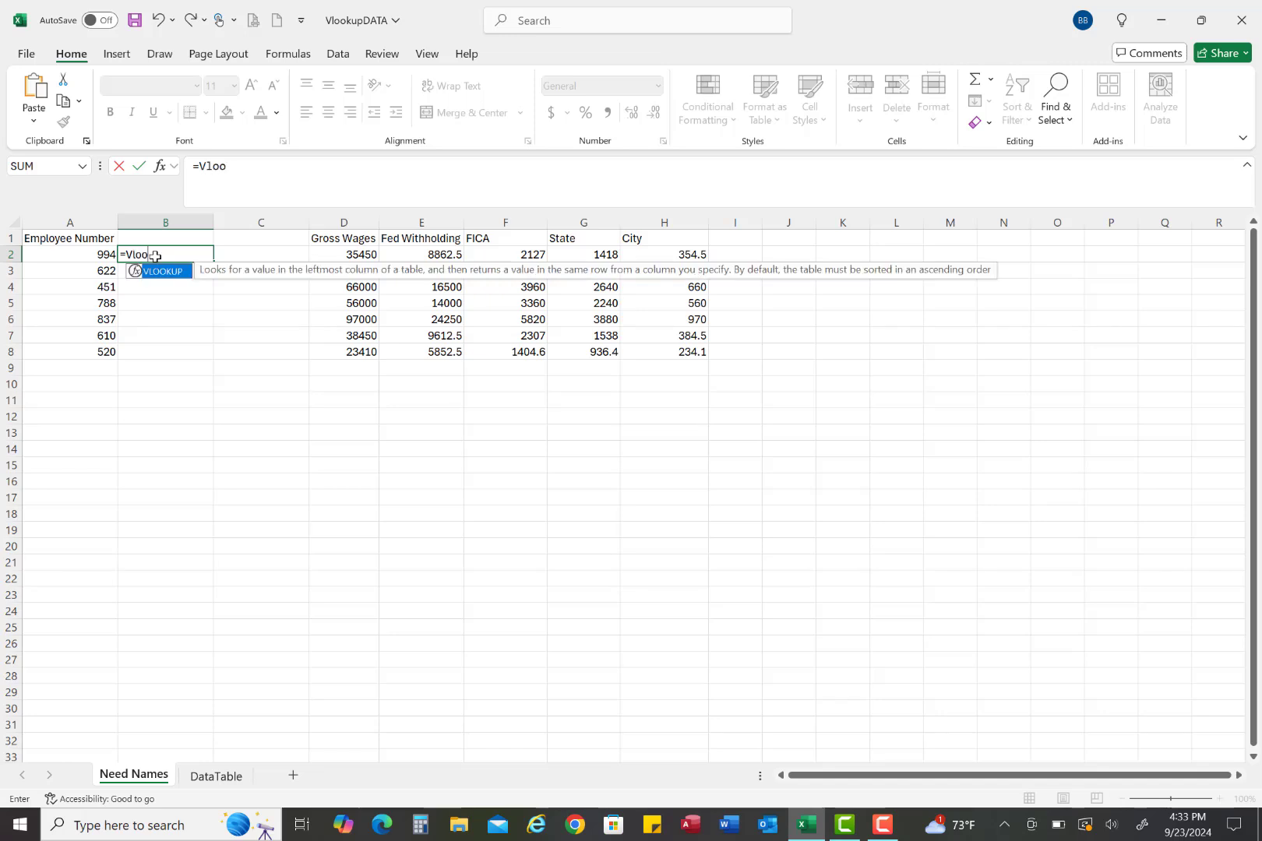
pyautogui.write('o')
pyautogui.doubleClick(164, 271)
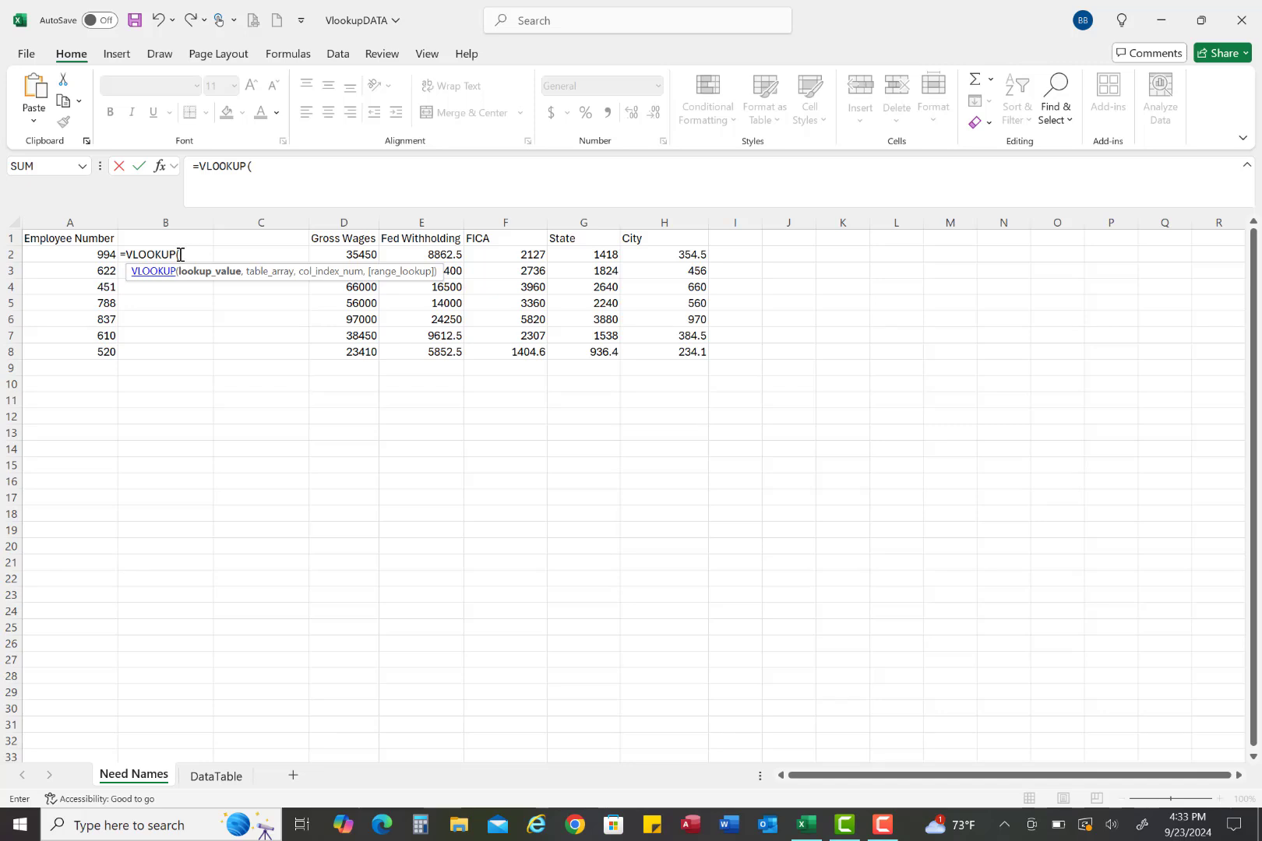
# Give the VLOOKUP cell A2 as lookup value and the DataTable range A2:C8 as table array
pyautogui.click(98, 254)
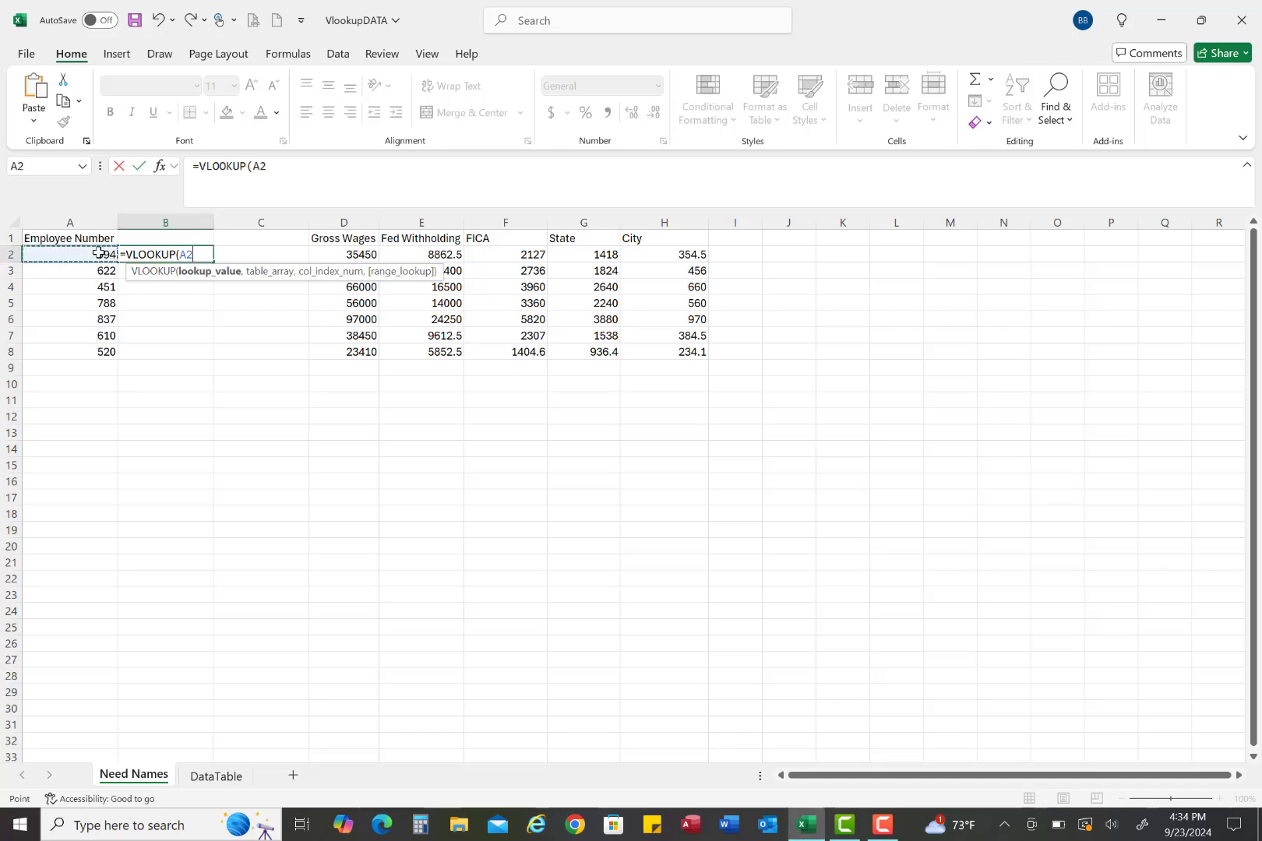
pyautogui.write(',')
pyautogui.click(98, 254)
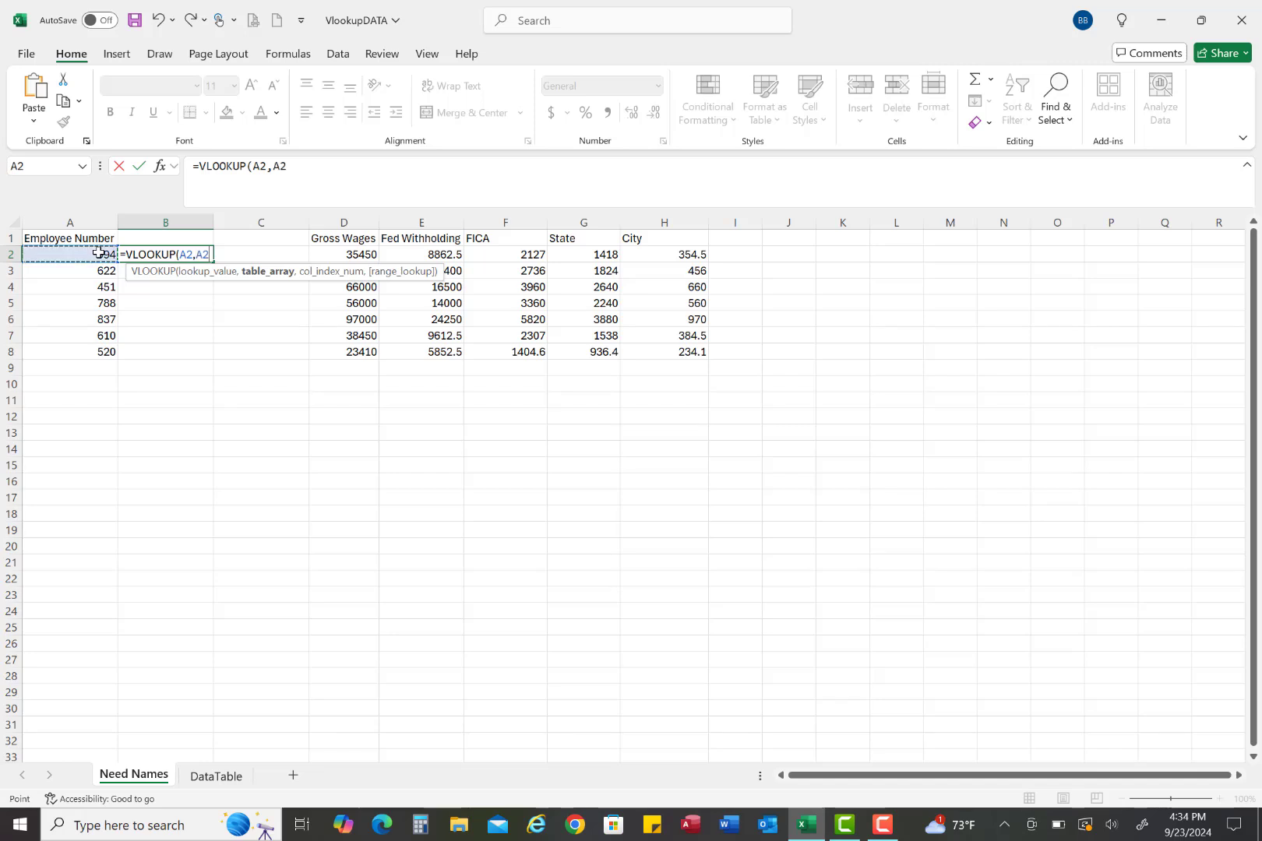
pyautogui.press('BackSpace')
pyautogui.press('BackSpace')
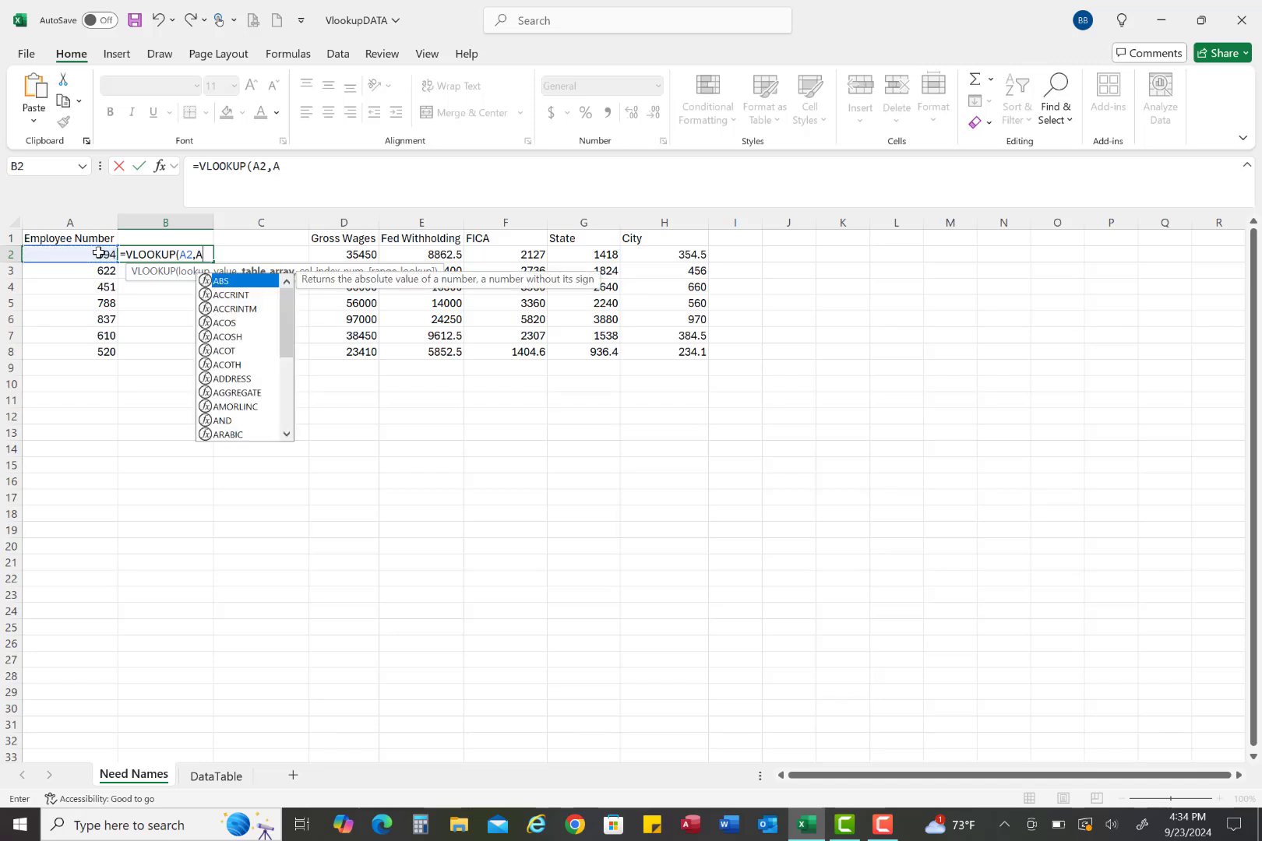
pyautogui.click(217, 776)
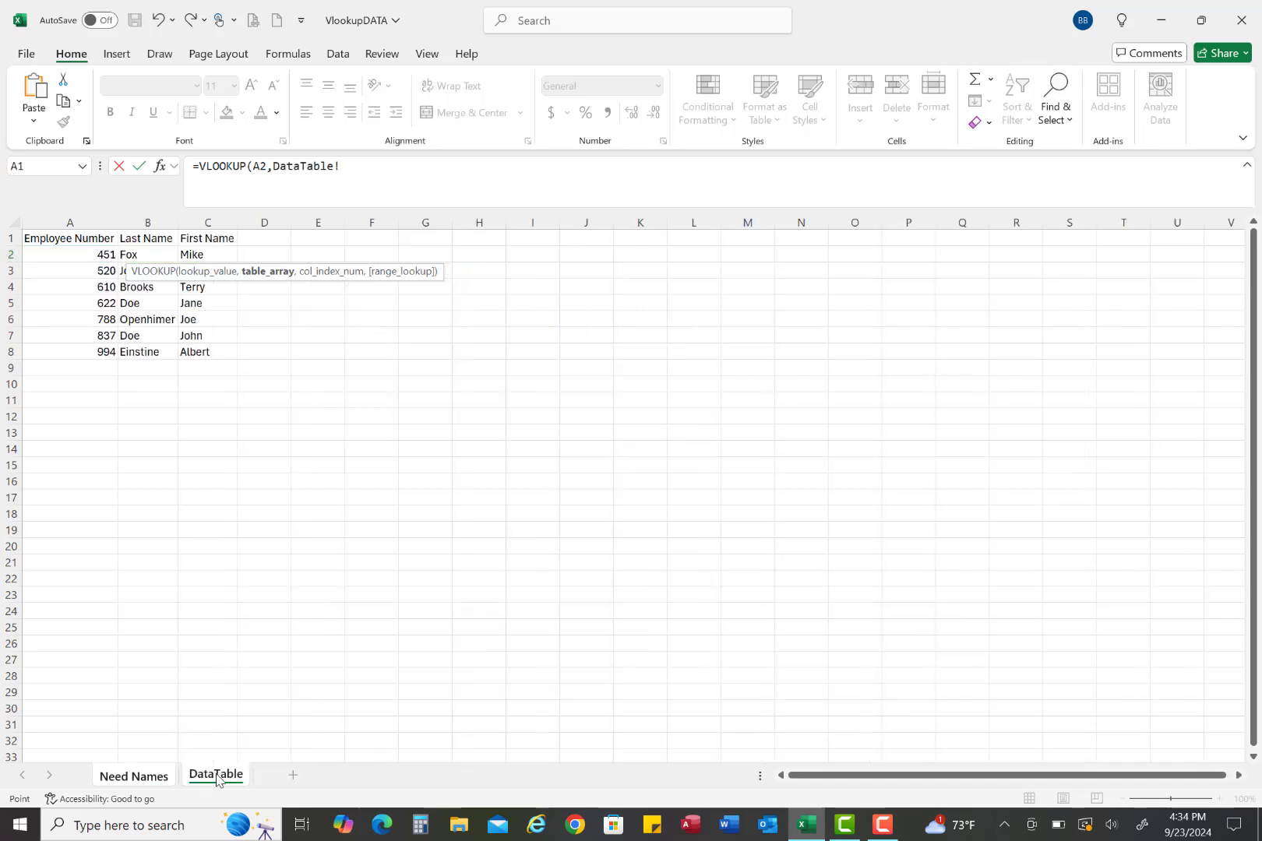
pyautogui.moveTo(85, 254); pyautogui.dragTo(203, 351)
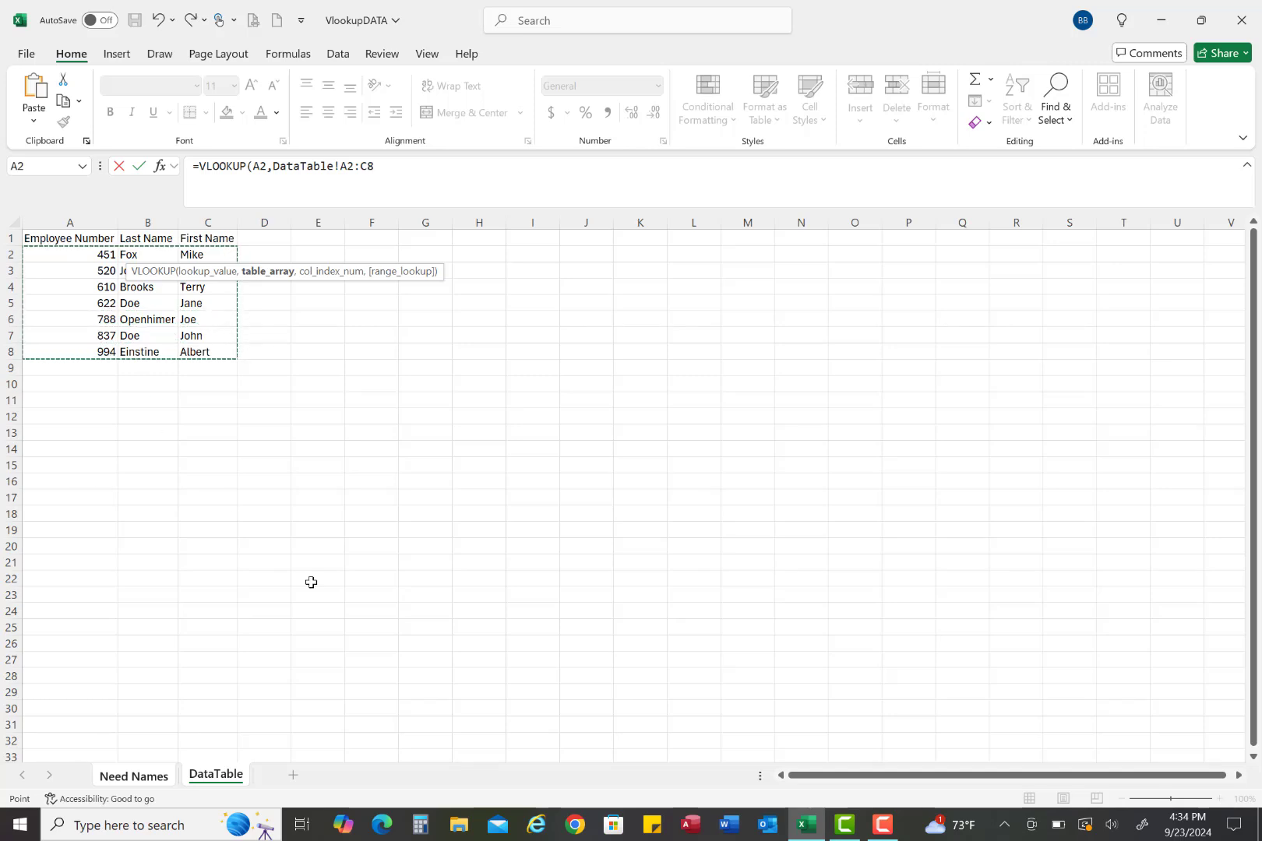
# Complete the VLOOKUP formula in B2 with column index 2 and FALSE for an exact match
pyautogui.click(380, 166)
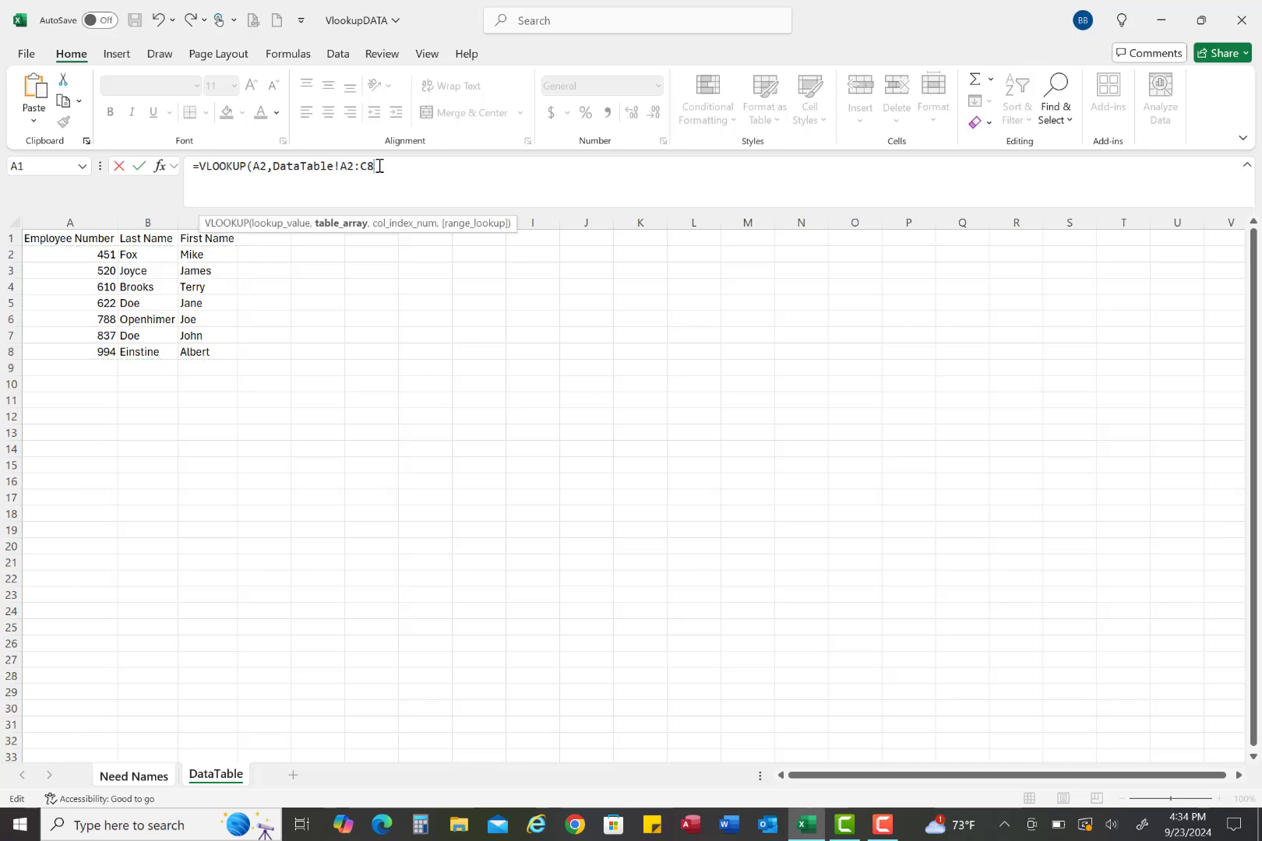
pyautogui.write(',')
pyautogui.write(',2')
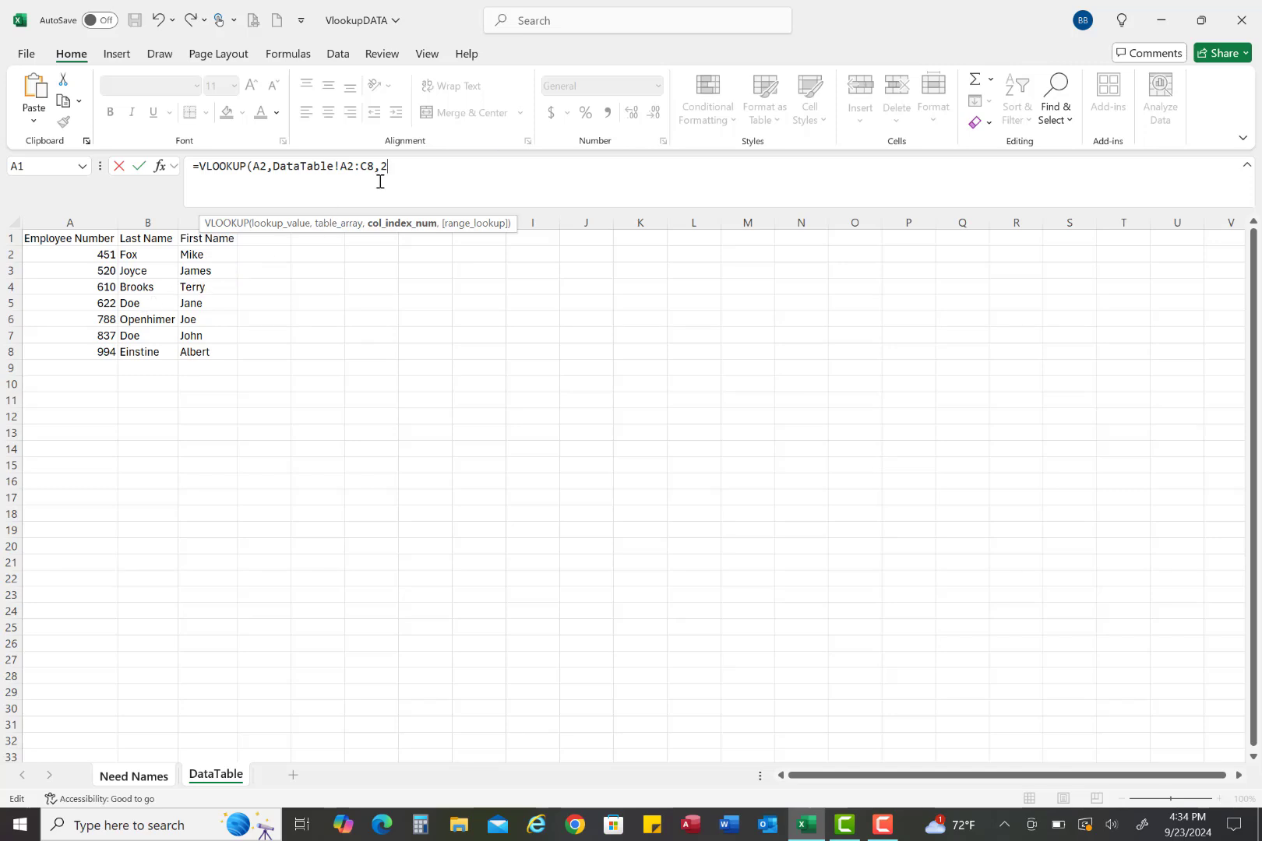
pyautogui.write(',')
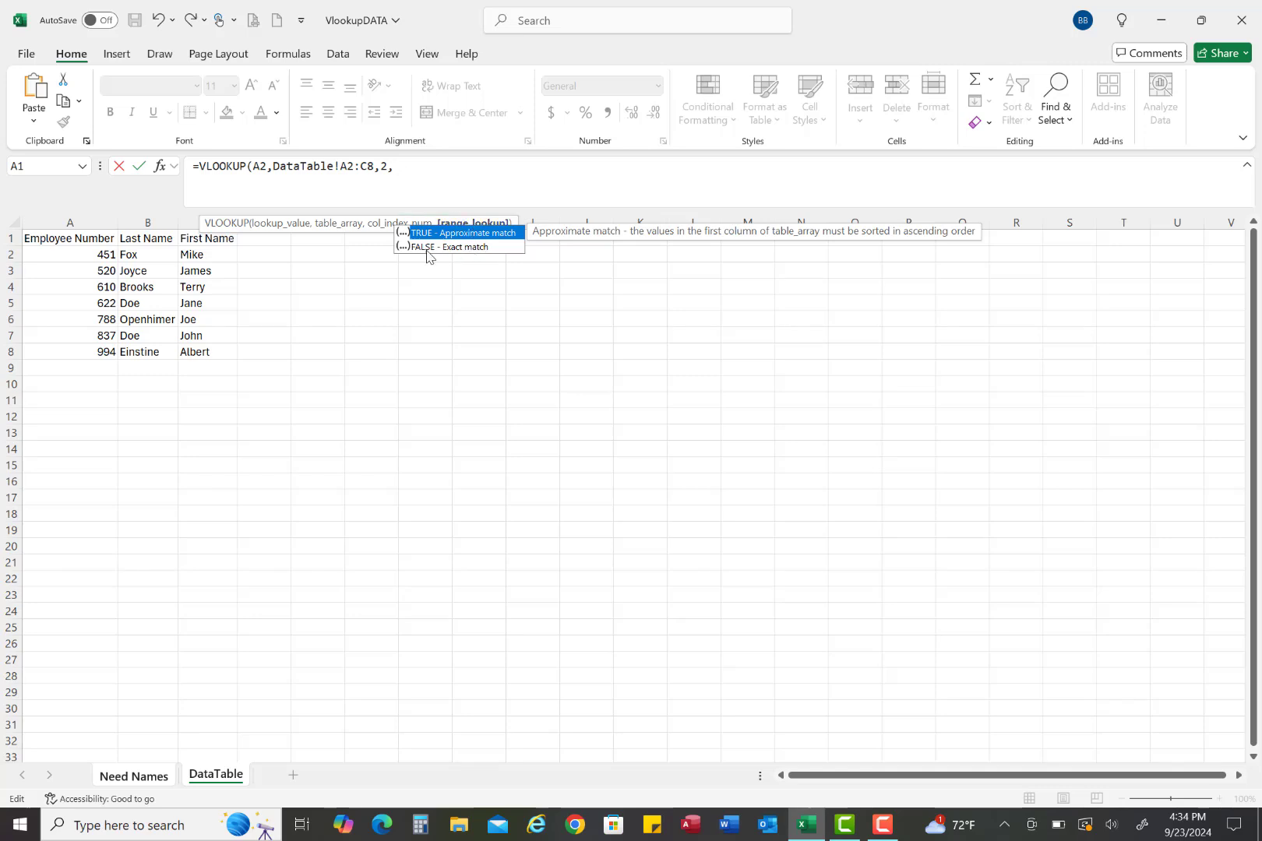
pyautogui.click(453, 250)
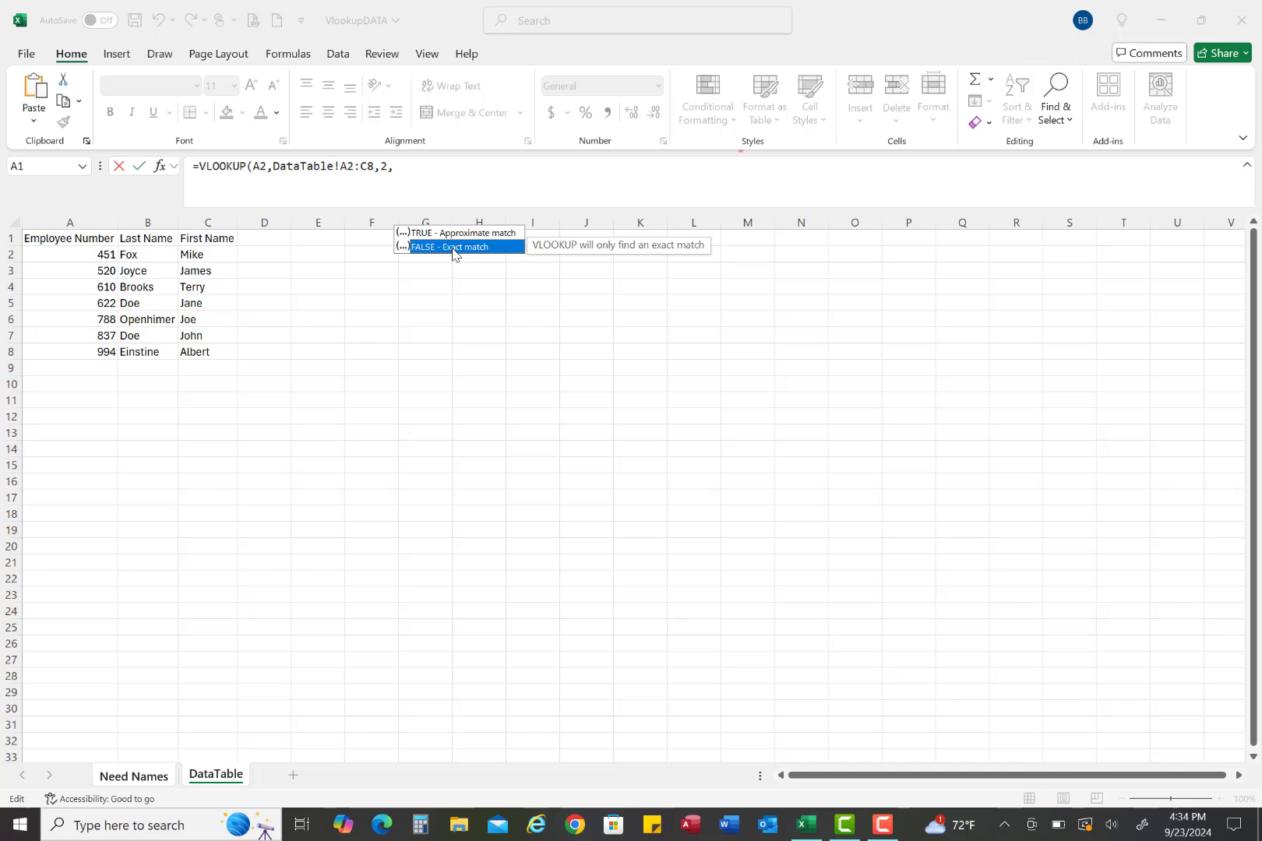
pyautogui.doubleClick(453, 248)
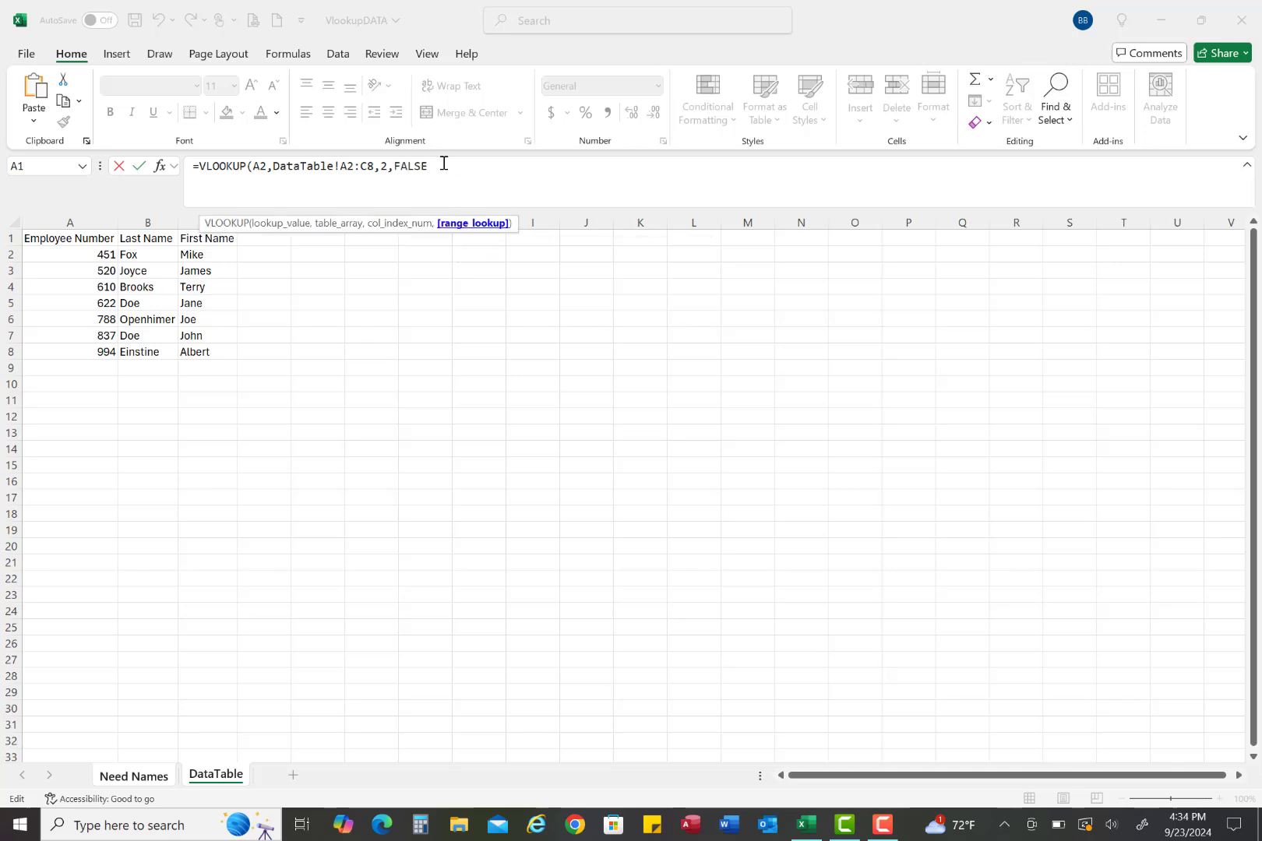
pyautogui.write(')')
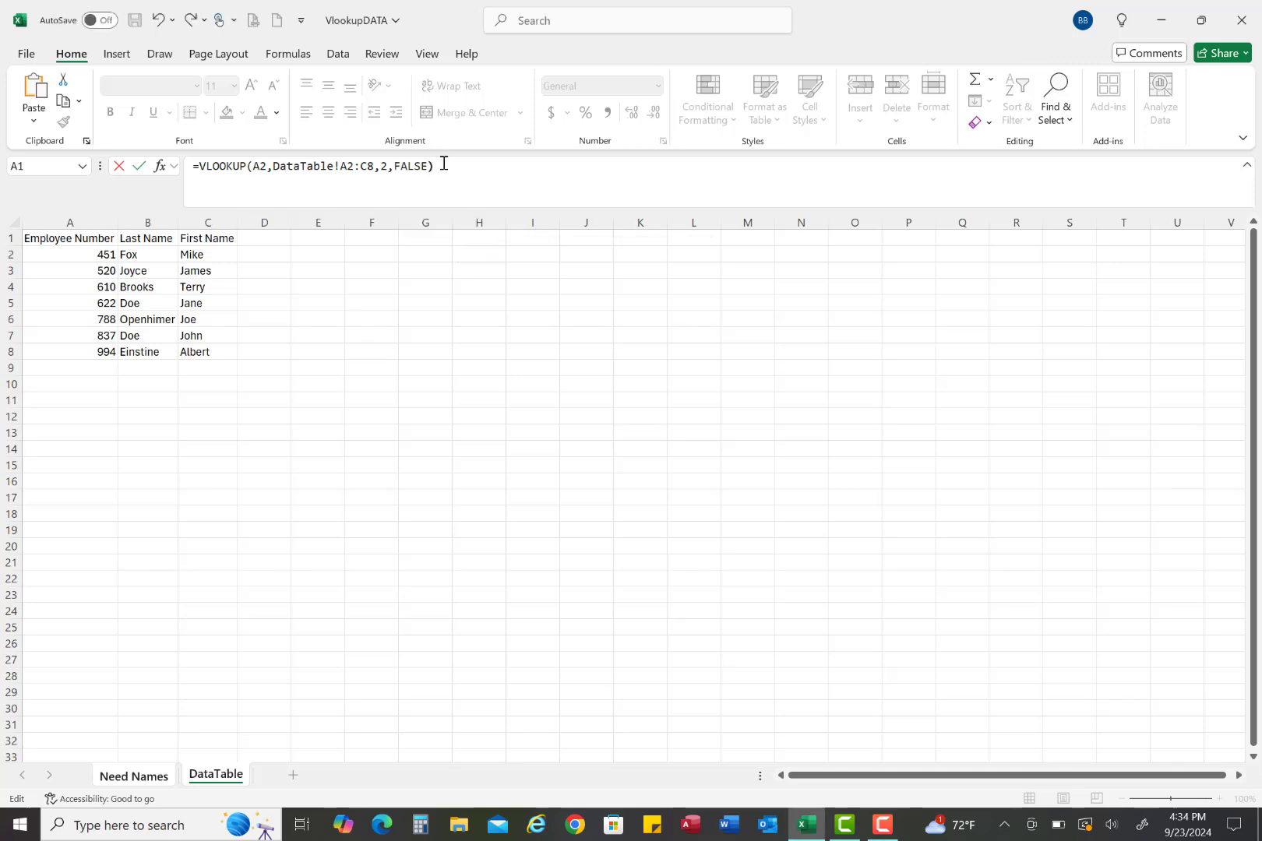
pyautogui.press('Return')
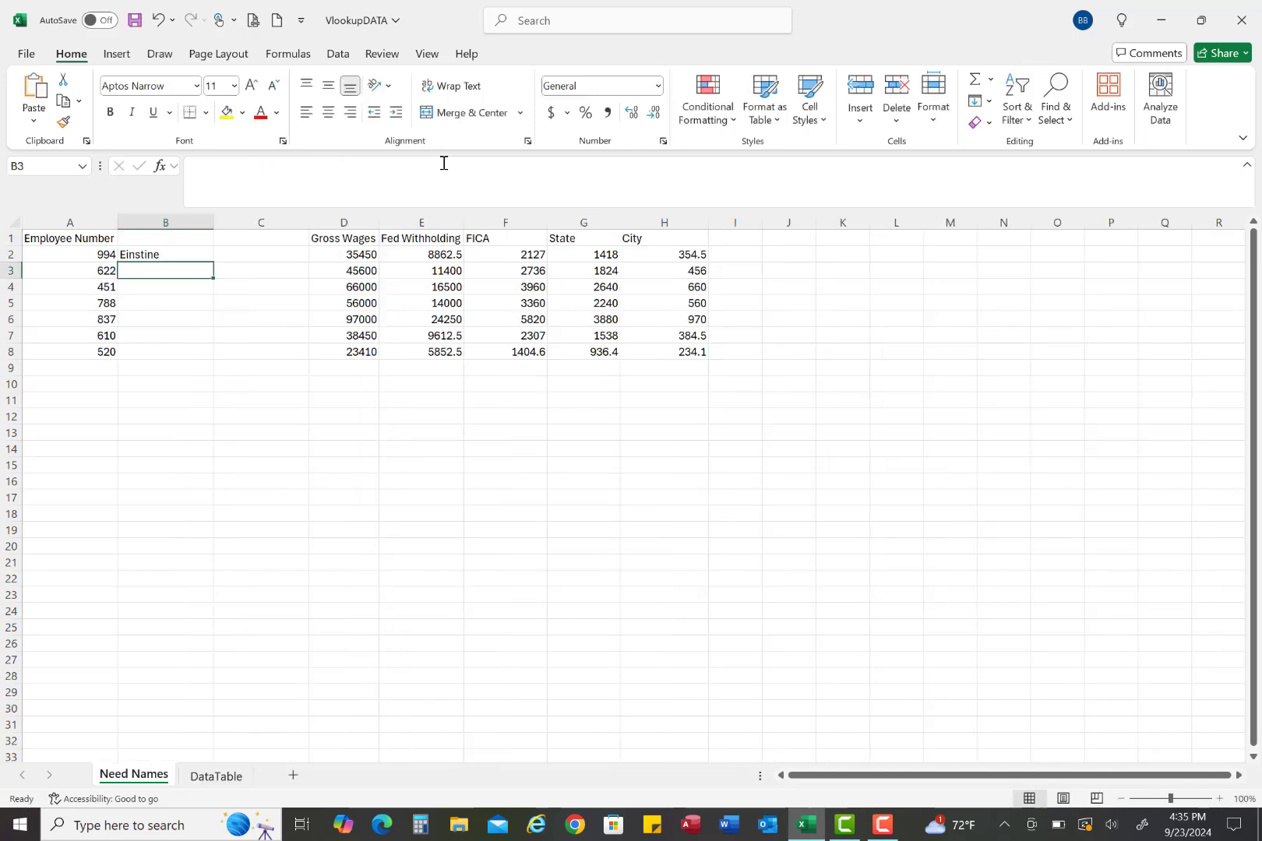
# Lock the row references of the table array in B2's formula as DataTable!A$2:C$8
pyautogui.click(170, 254)
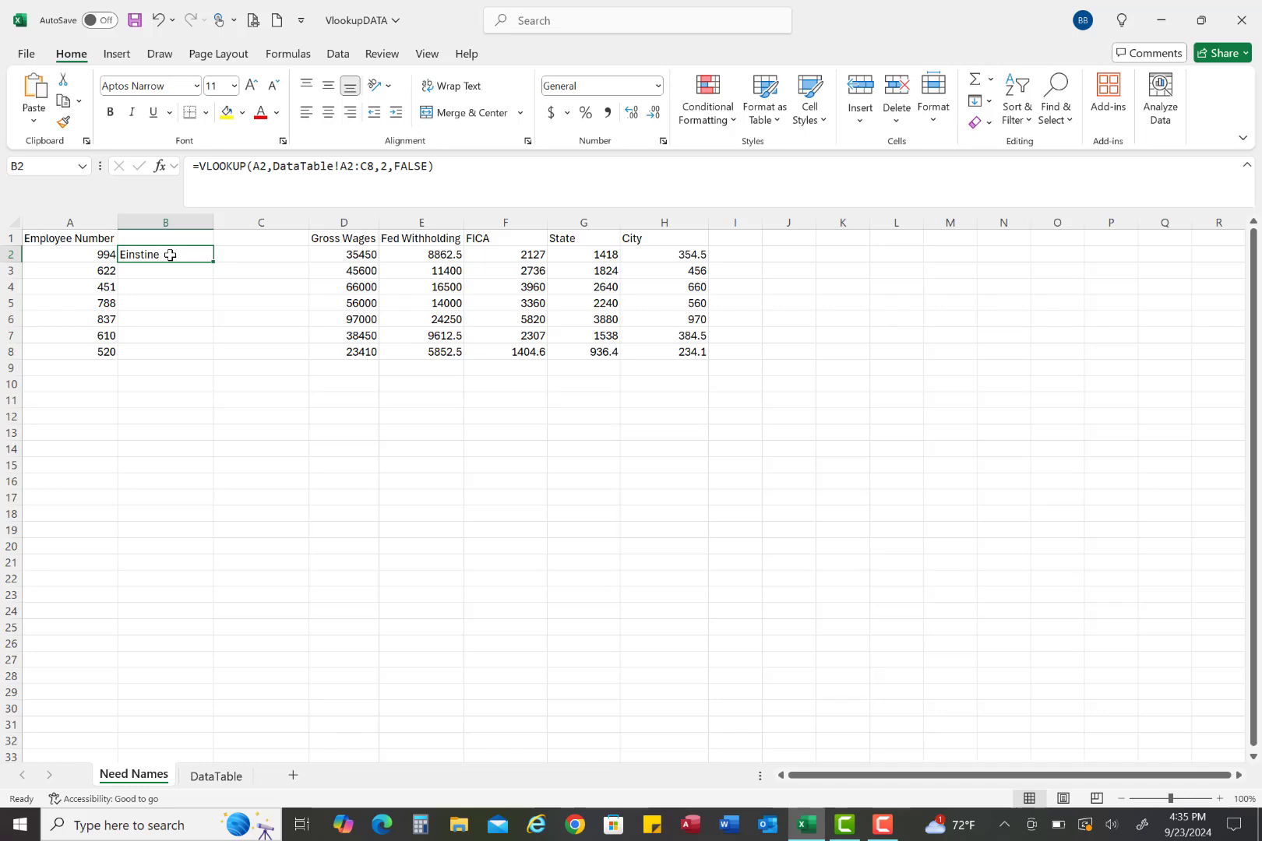
pyautogui.click(346, 166)
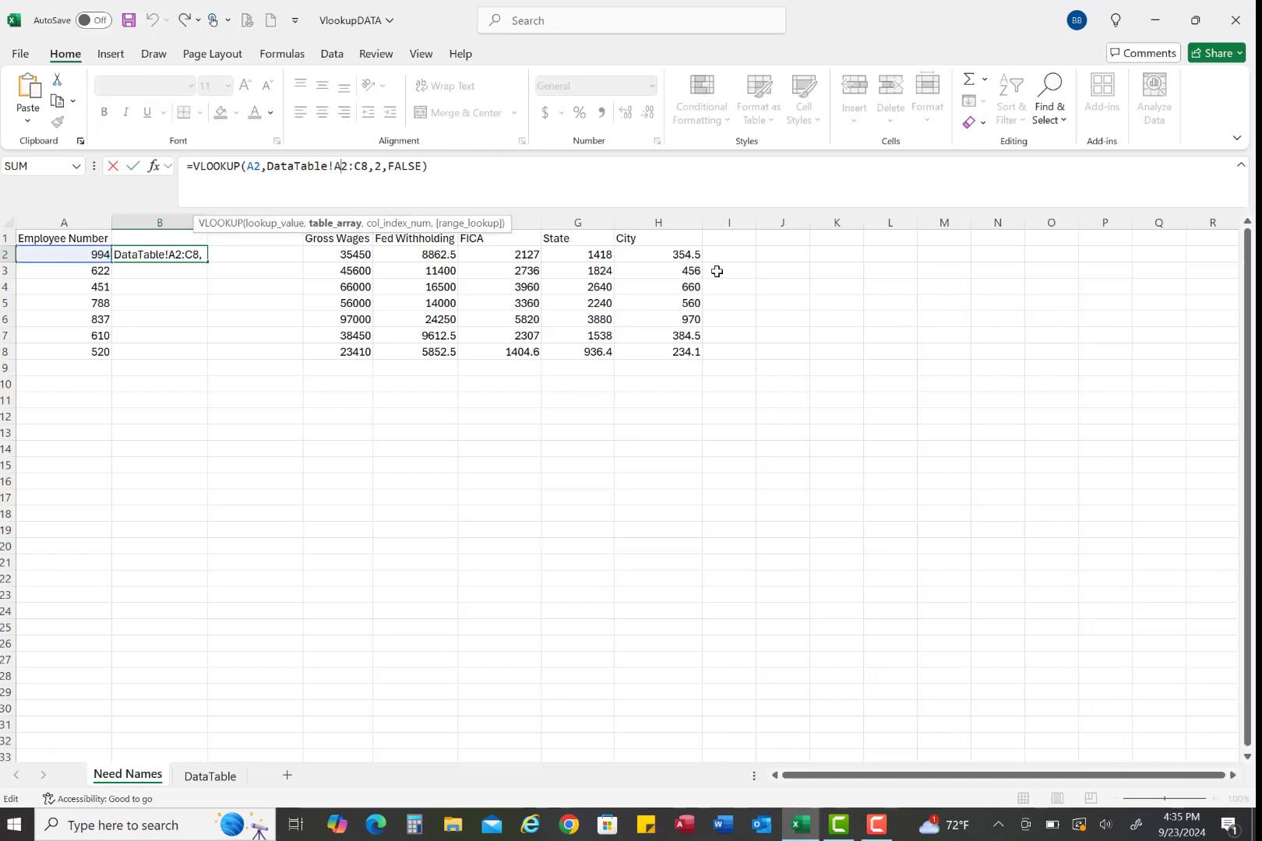
pyautogui.click(340, 168)
pyautogui.write('$')
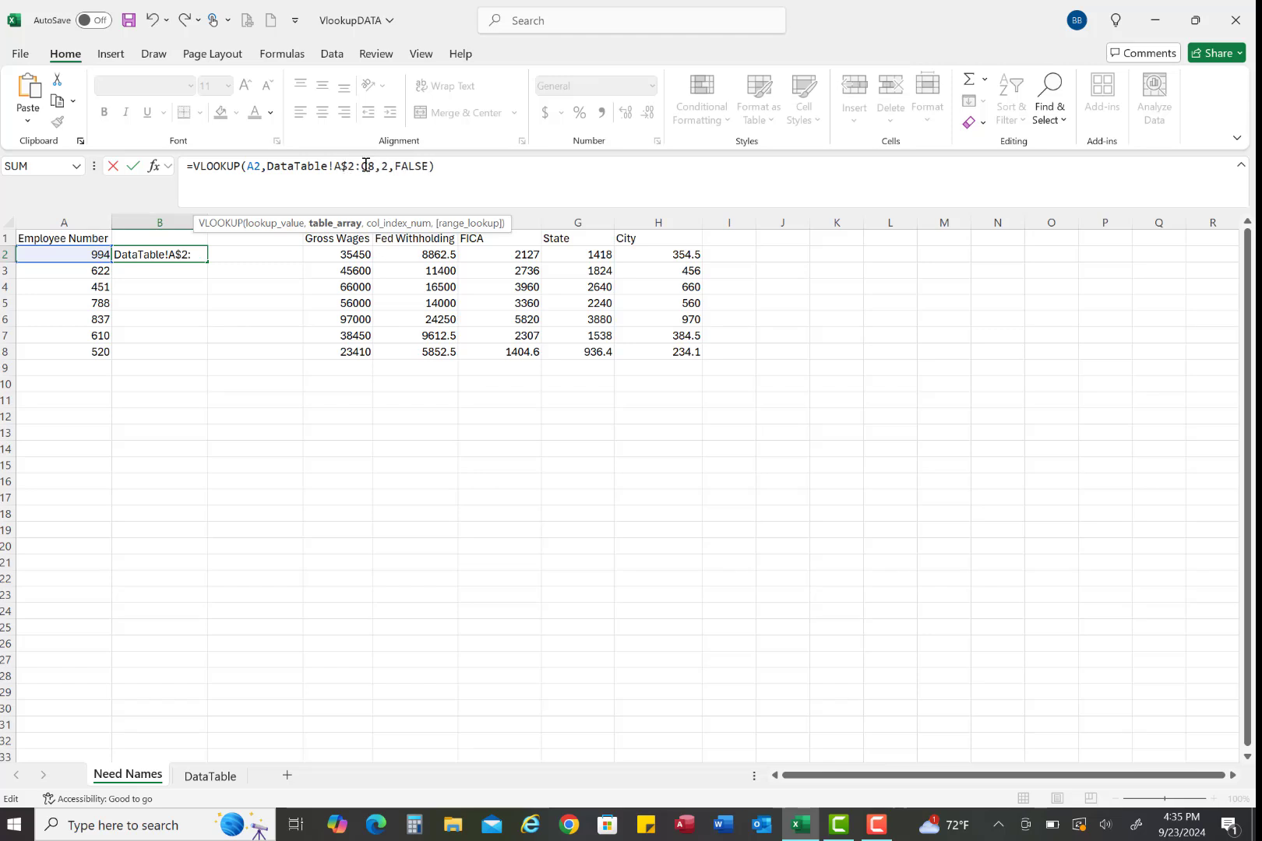
pyautogui.click(366, 166)
pyautogui.write('$')
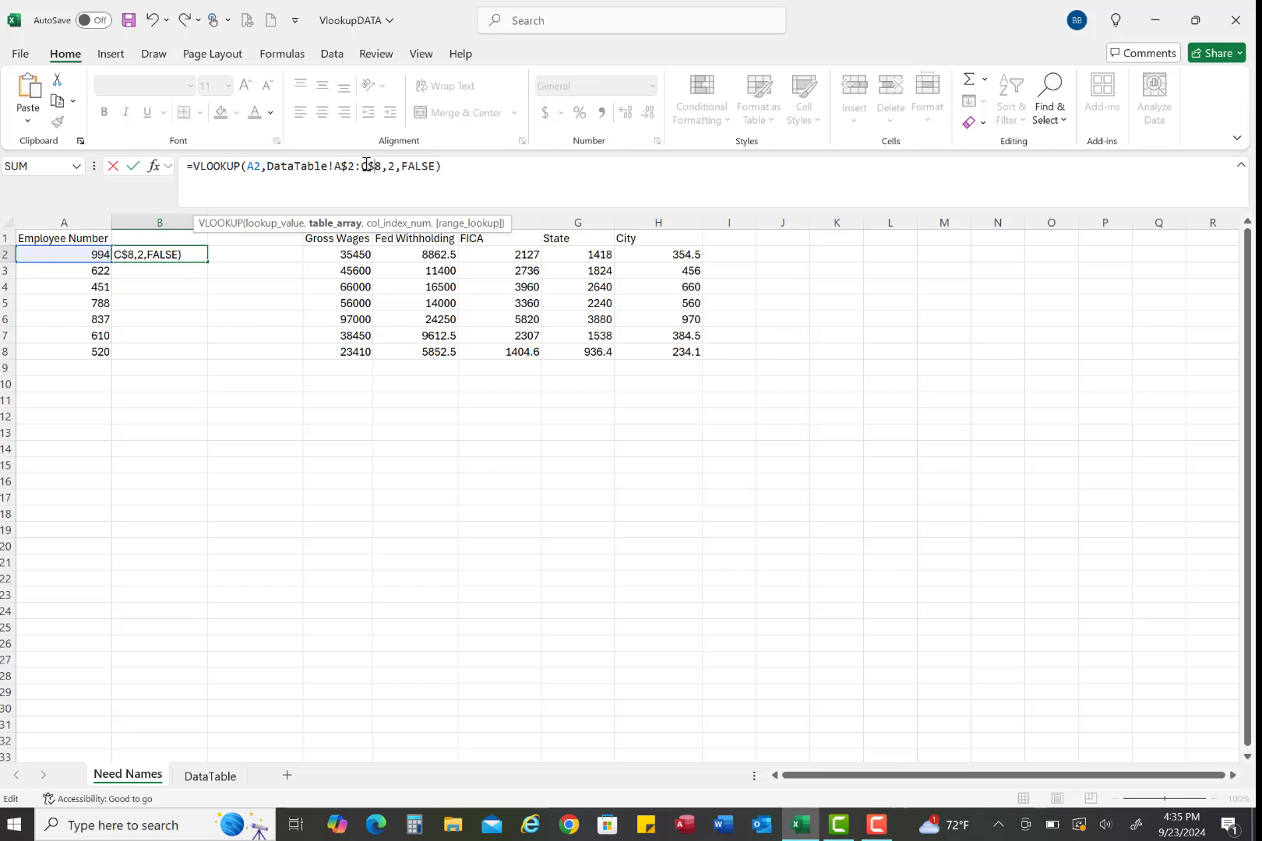
pyautogui.press('Return')
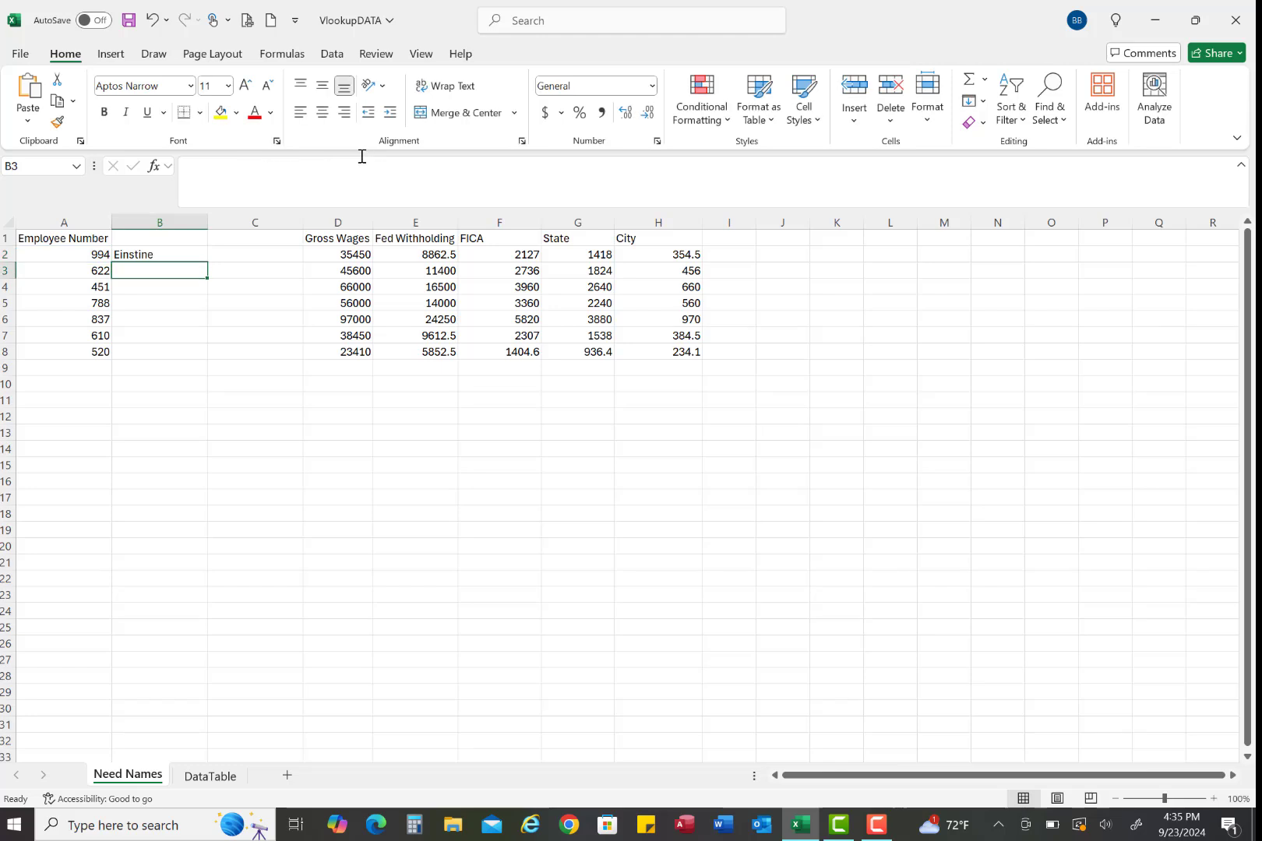
# Fill the B2 formula down column B through row 8
pyautogui.click(169, 254)
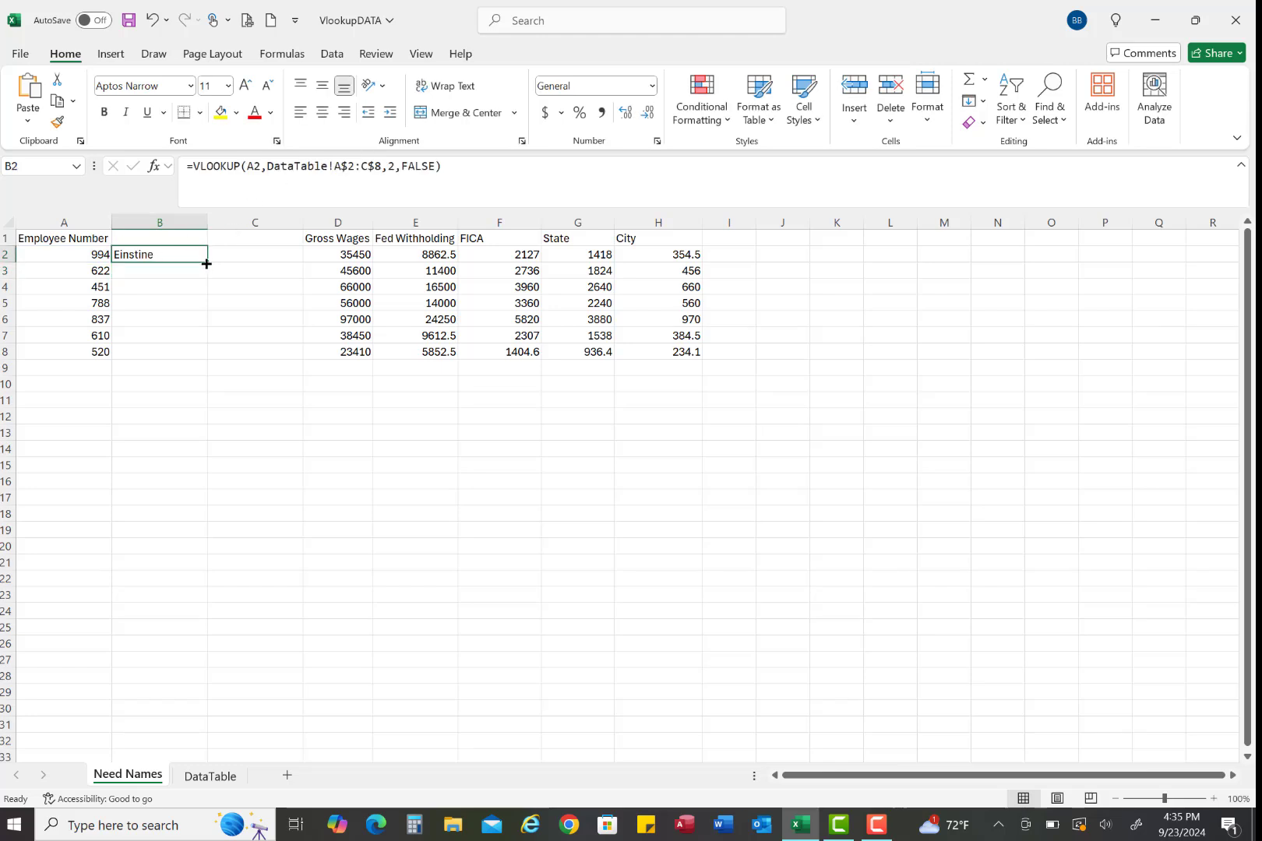
pyautogui.doubleClick(206, 264)
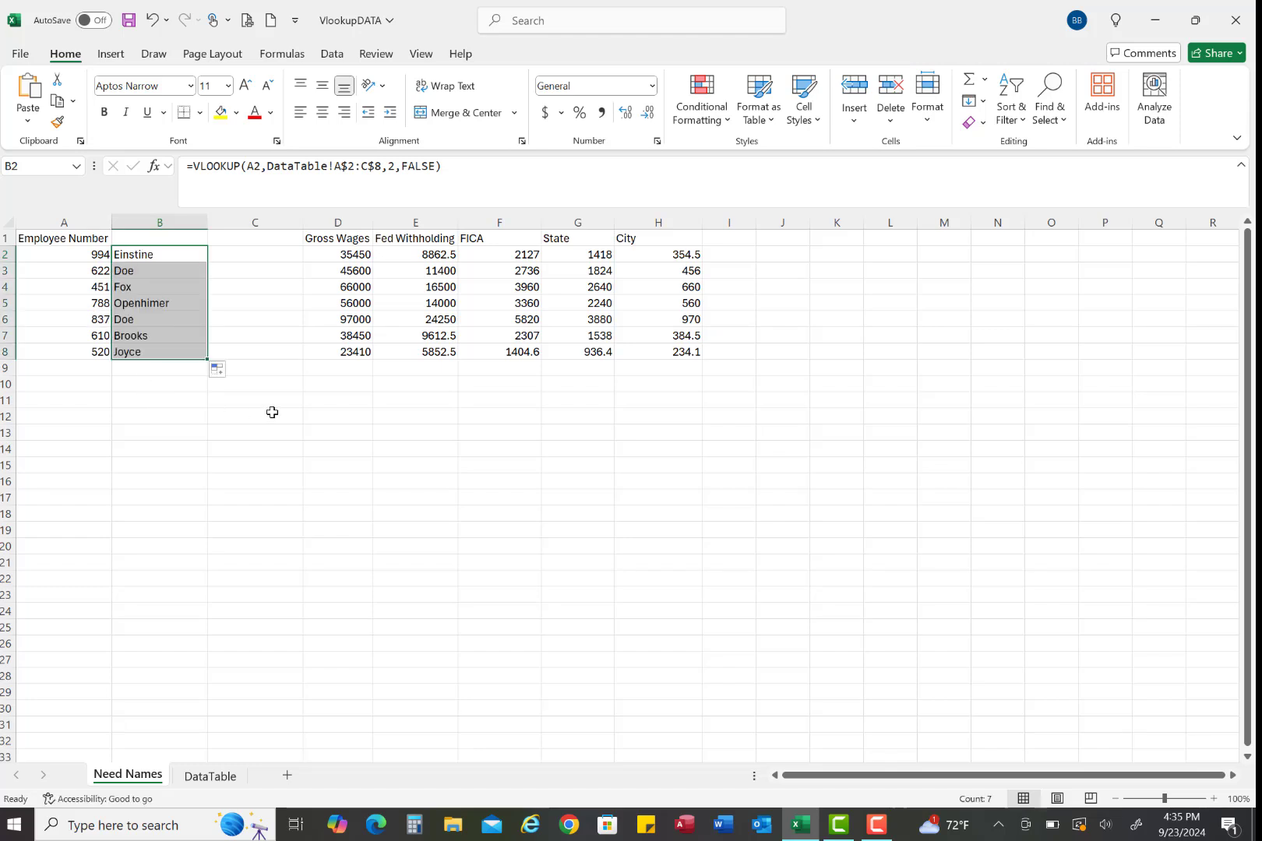
pyautogui.click(245, 249)
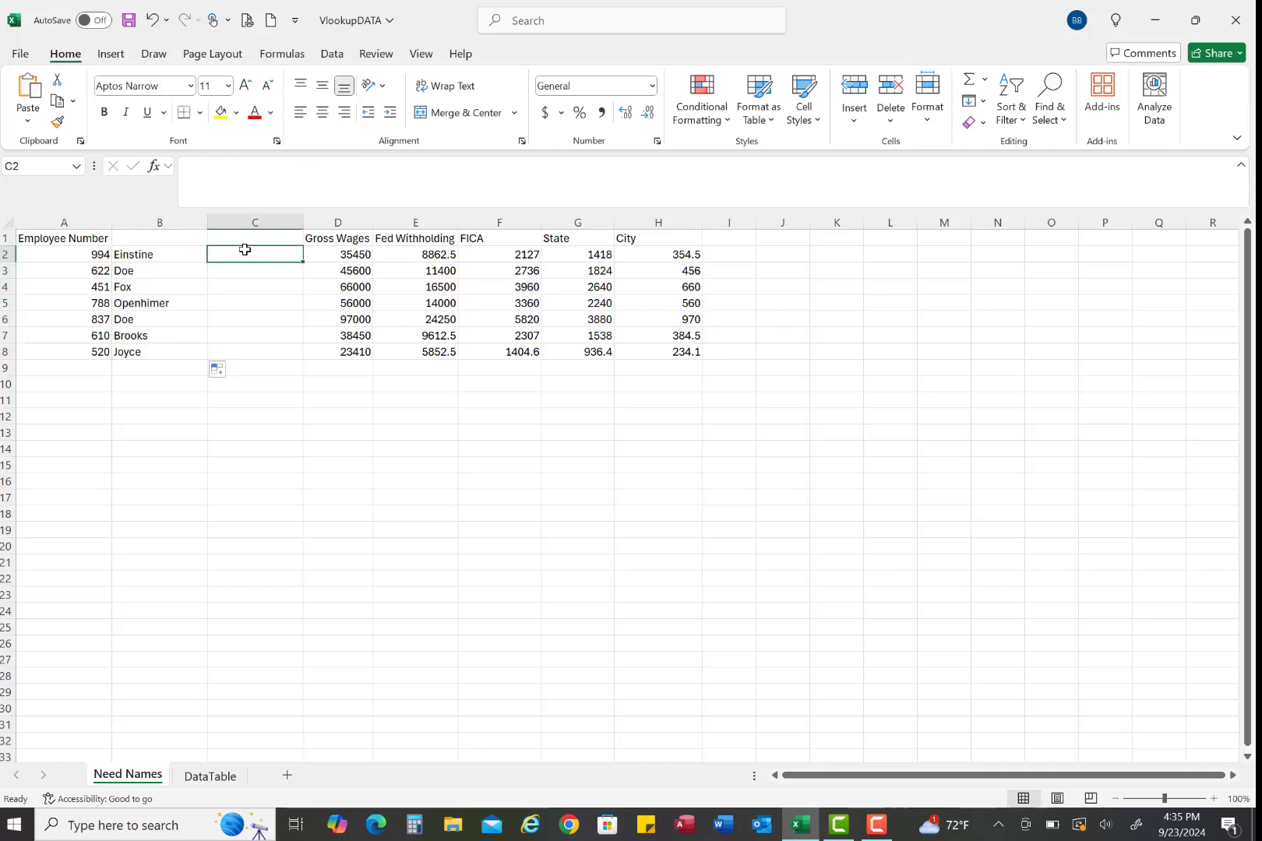
# Lock the column of the lookup value in B2's VLOOKUP formula as $A2
pyautogui.click(164, 253)
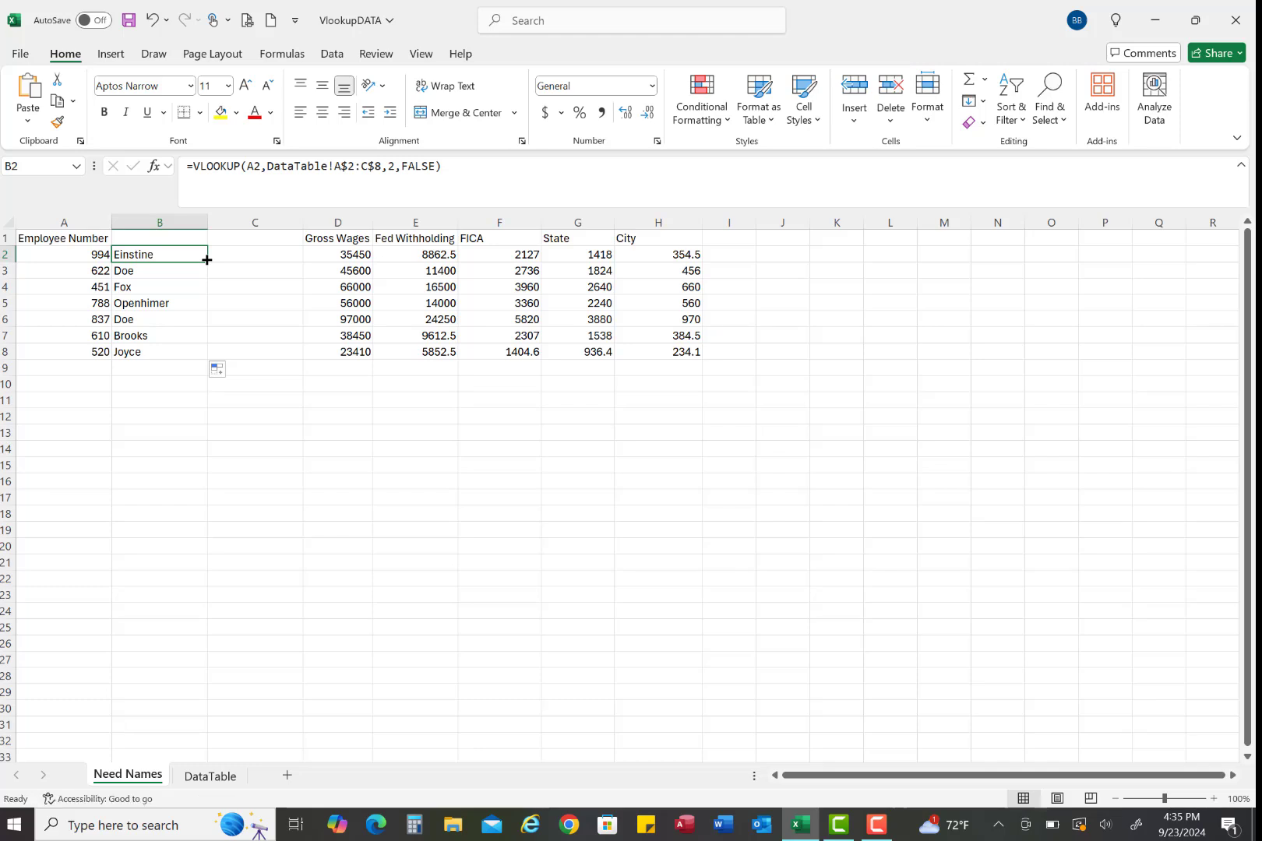
pyautogui.click(254, 166)
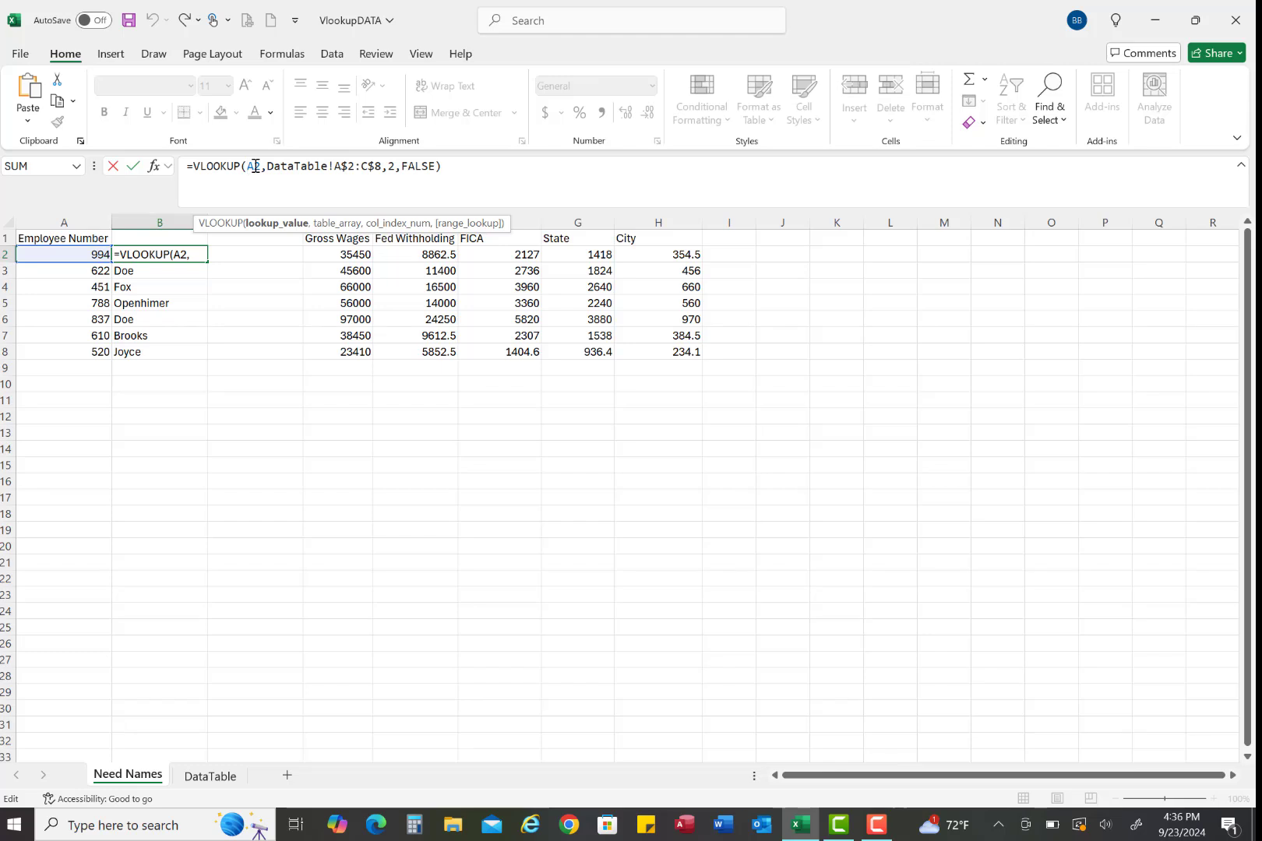
pyautogui.write('$')
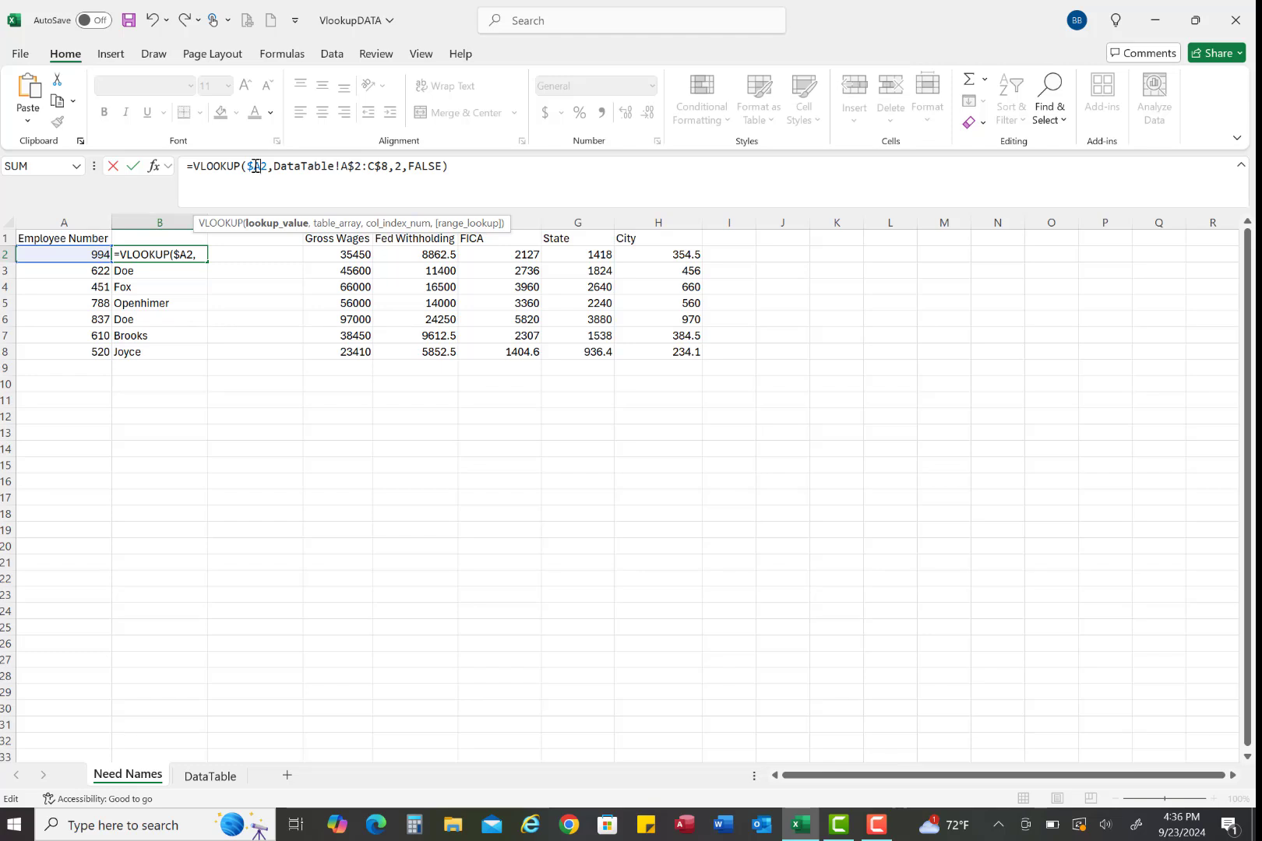
pyautogui.press('Return')
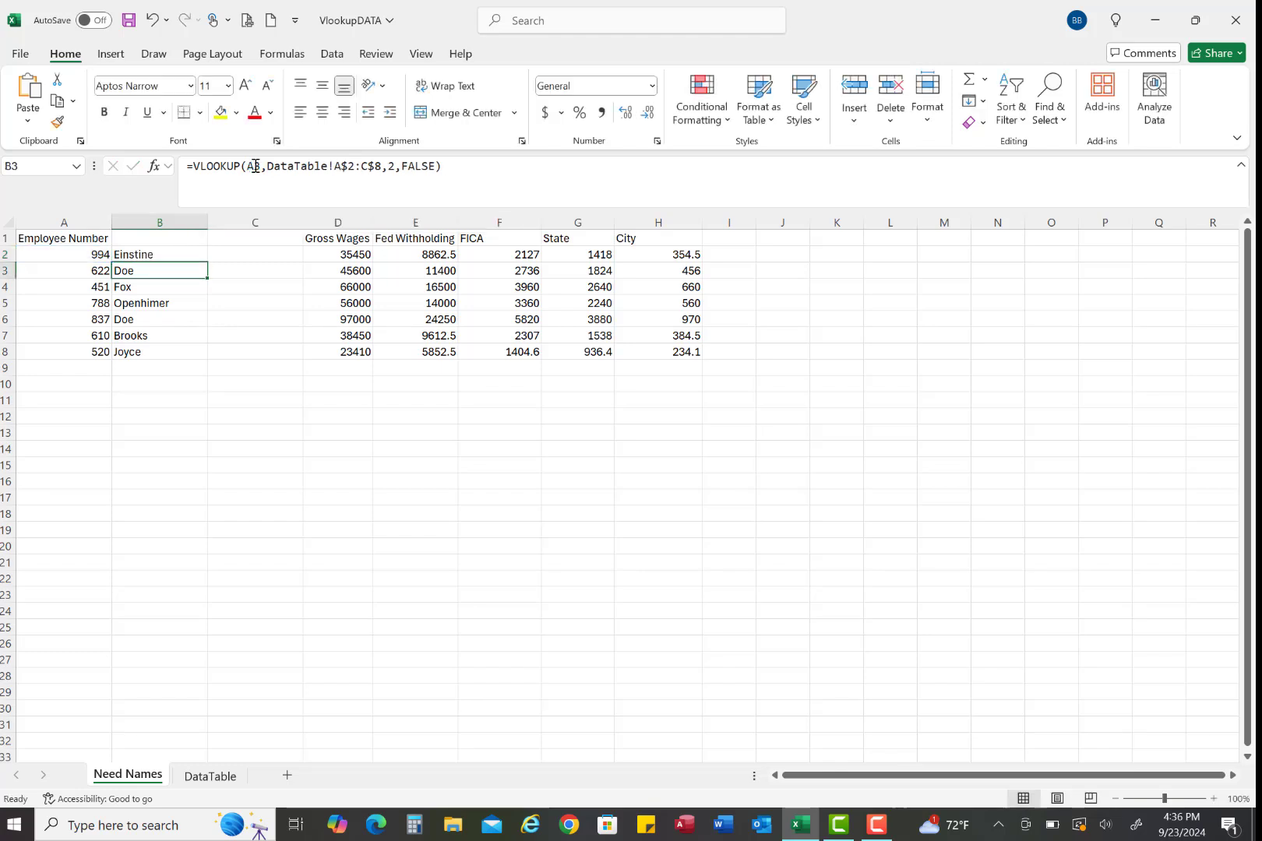
# Try to fill the B2 formula across into C2, and clear the copied cell
pyautogui.click(172, 254)
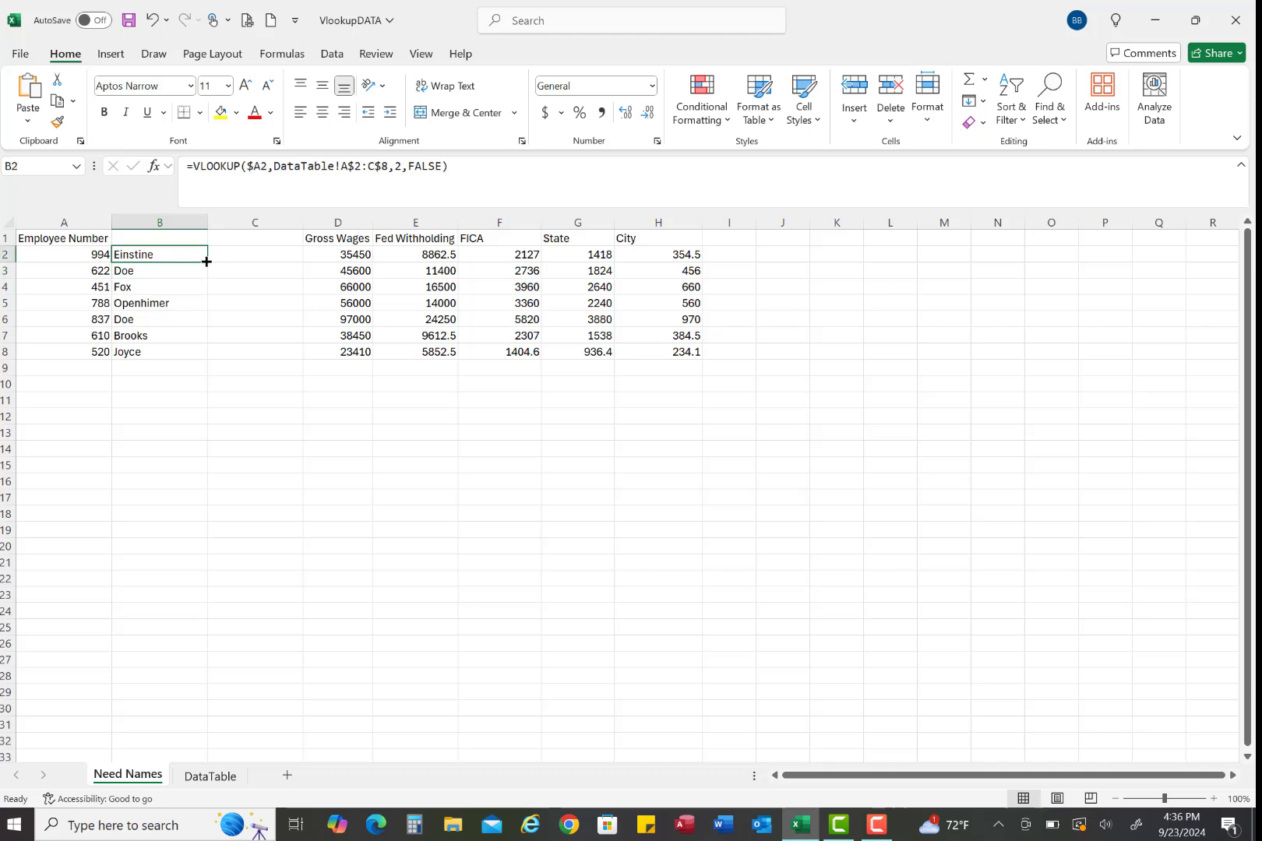
pyautogui.moveTo(210, 260); pyautogui.dragTo(280, 261)
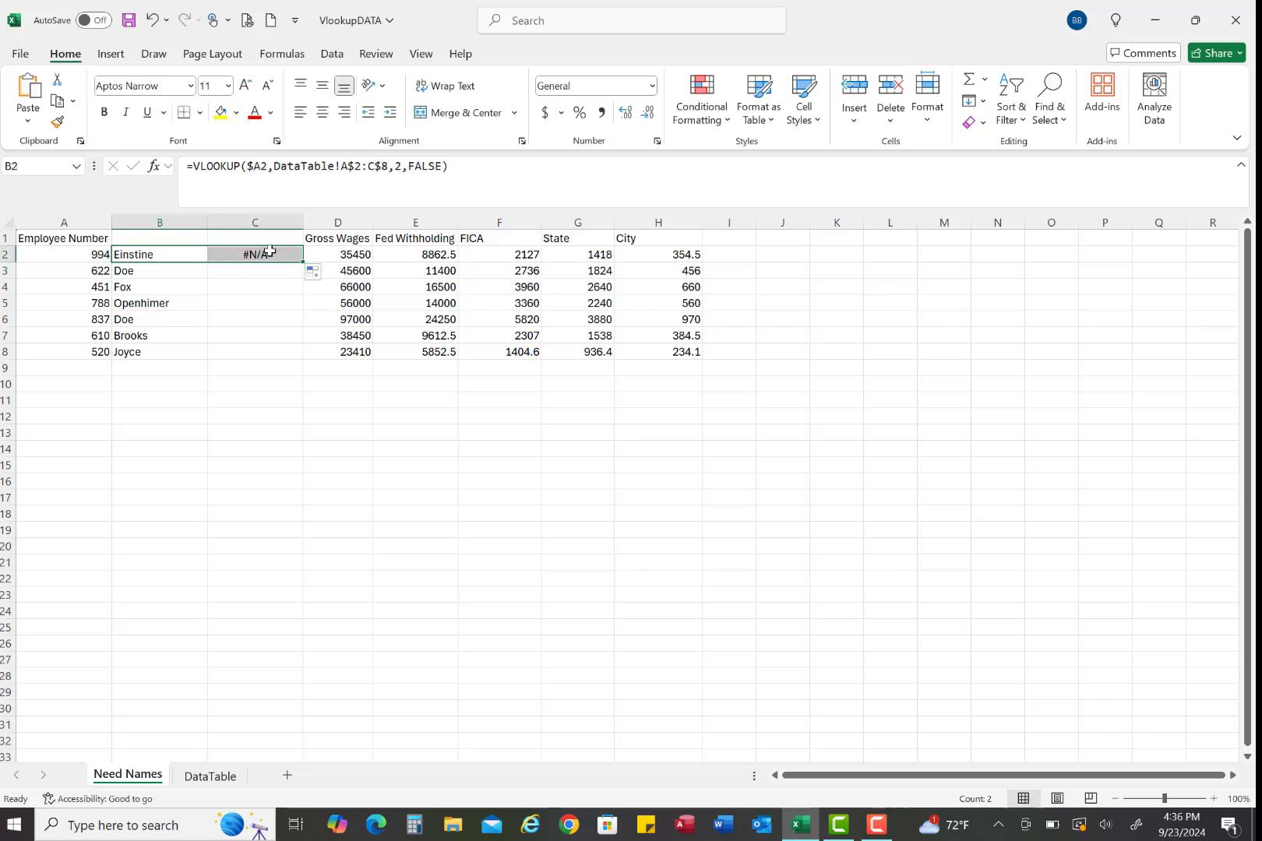
pyautogui.click(267, 252)
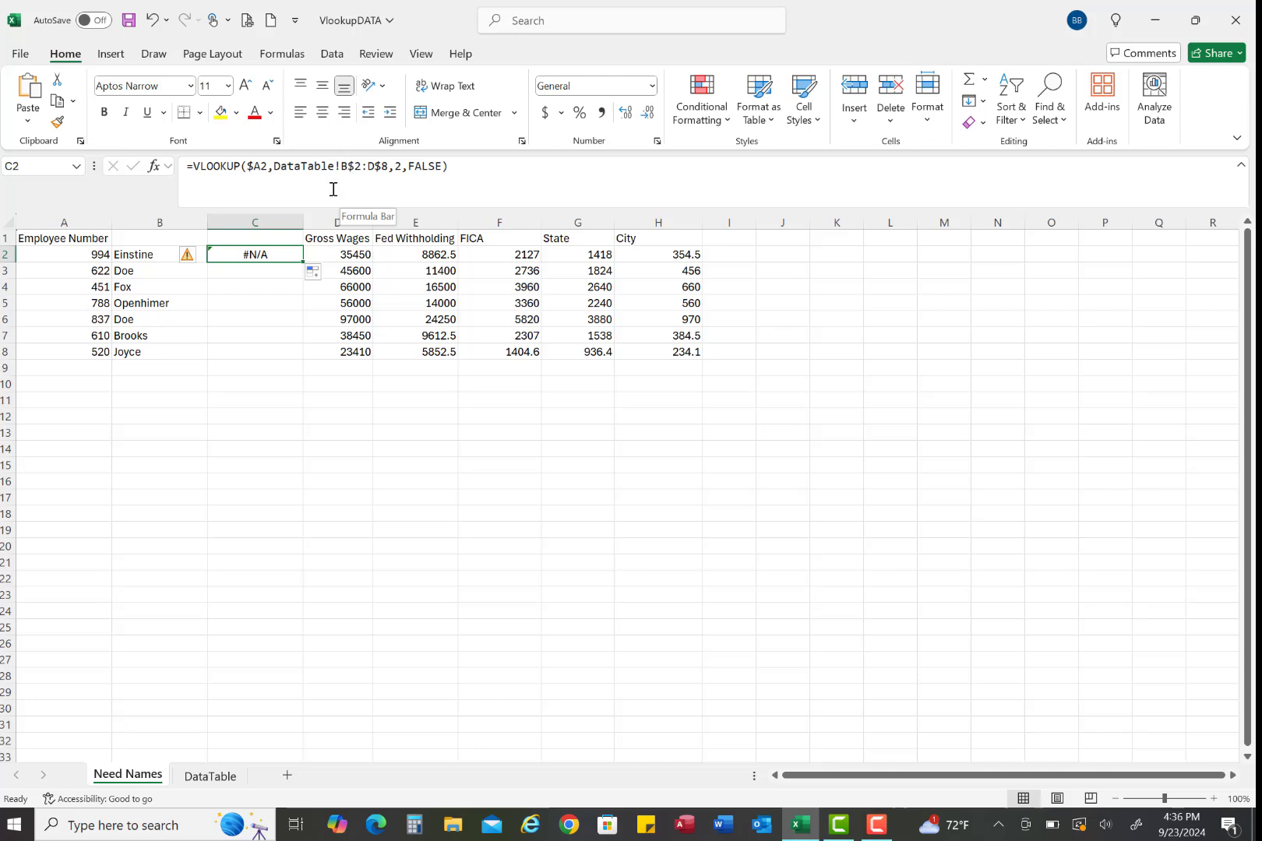
pyautogui.press('Delete')
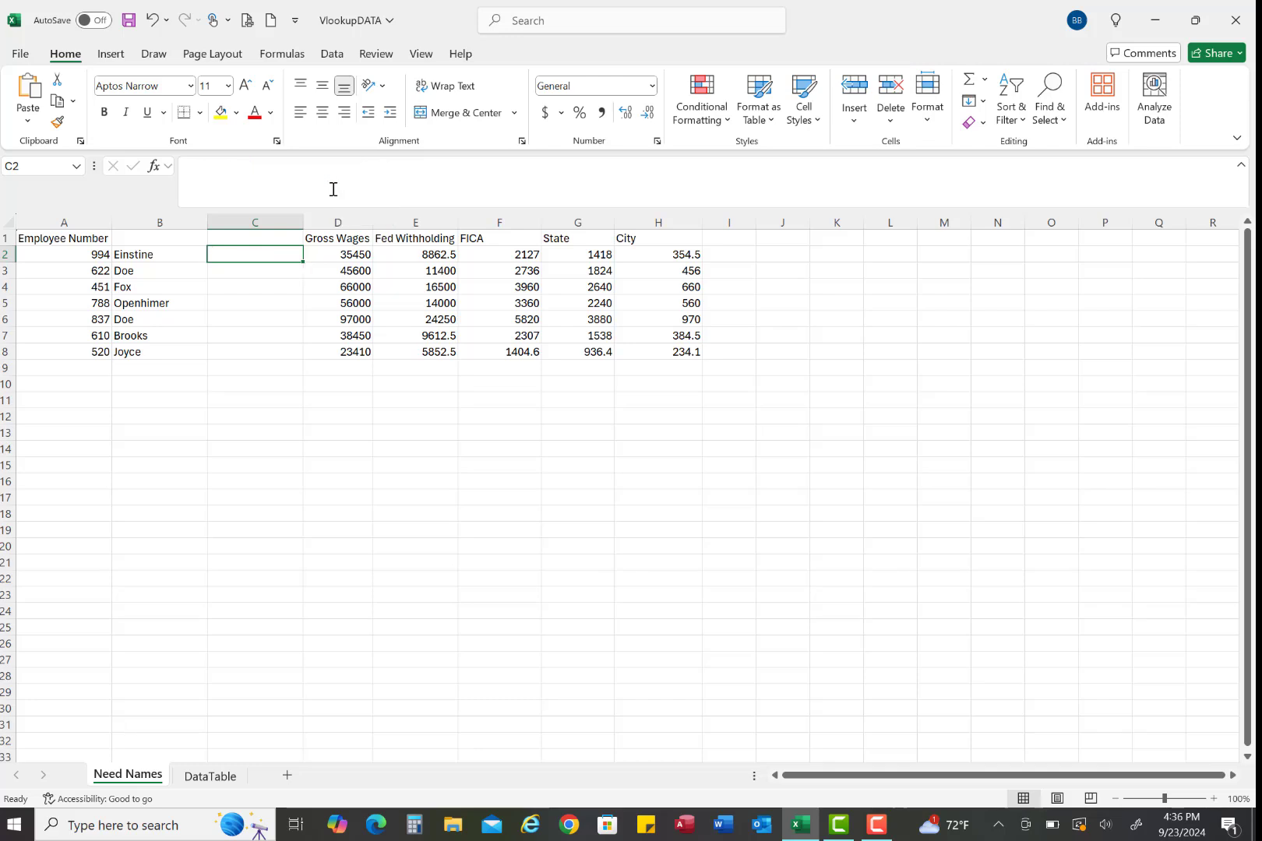
# Make the table array in B2's formula fully absolute as DataTable!$A$2:$C$8
pyautogui.click(177, 254)
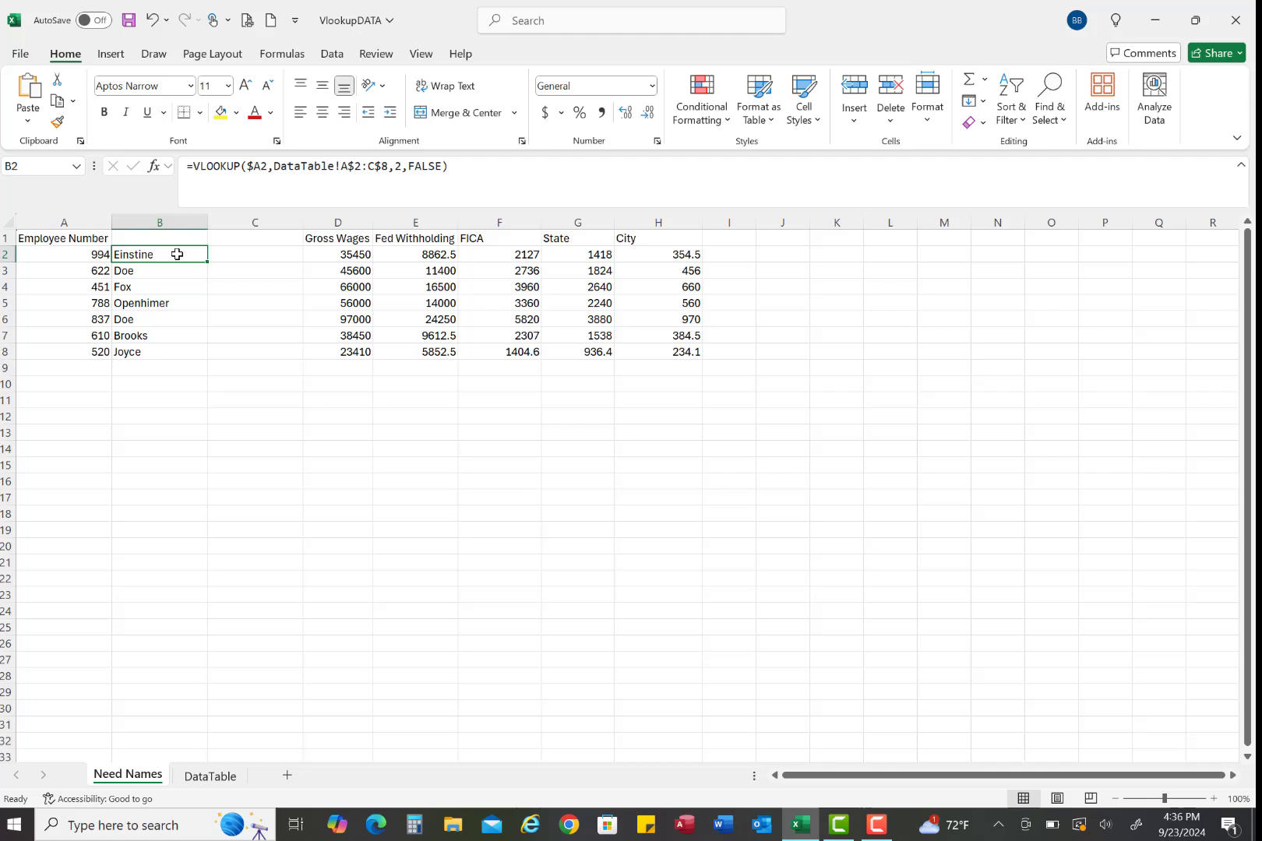
pyautogui.click(340, 166)
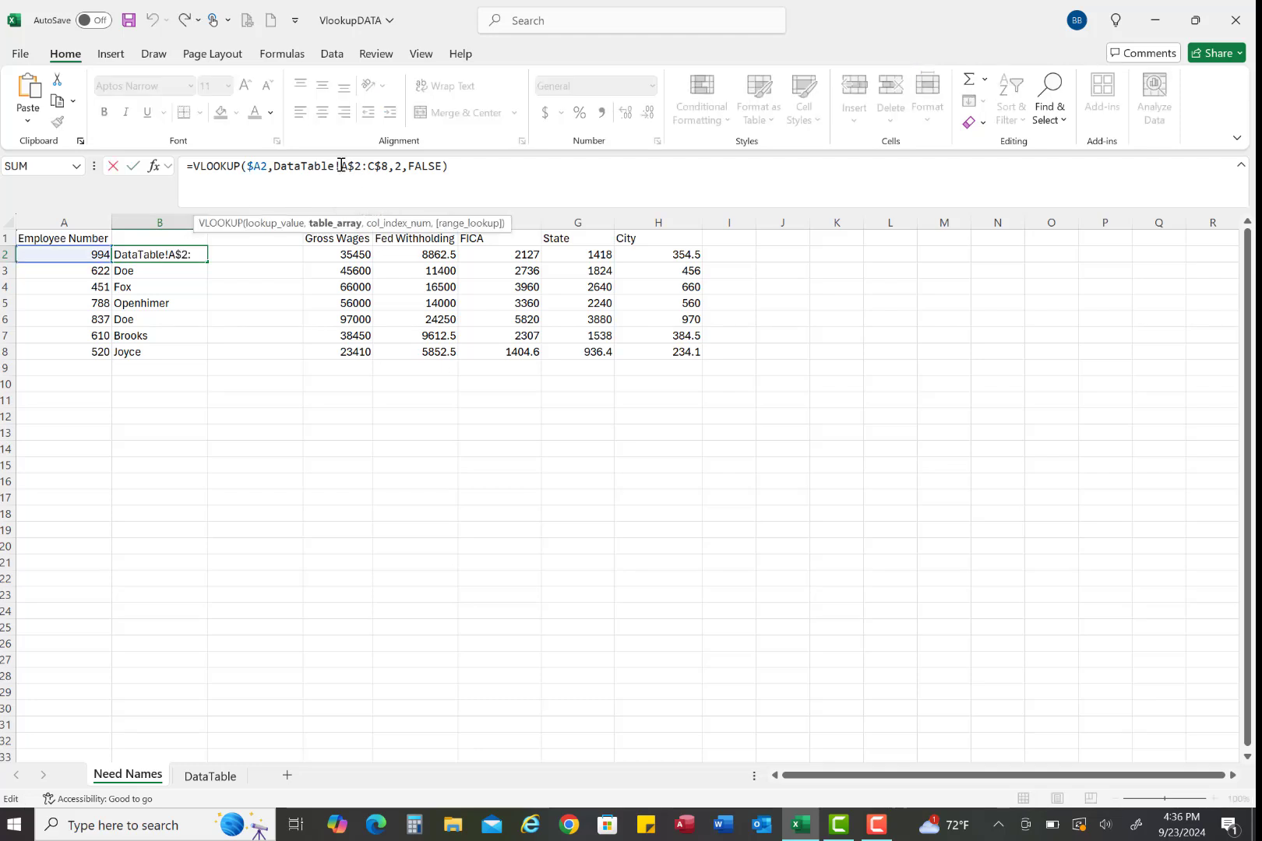
pyautogui.write('$')
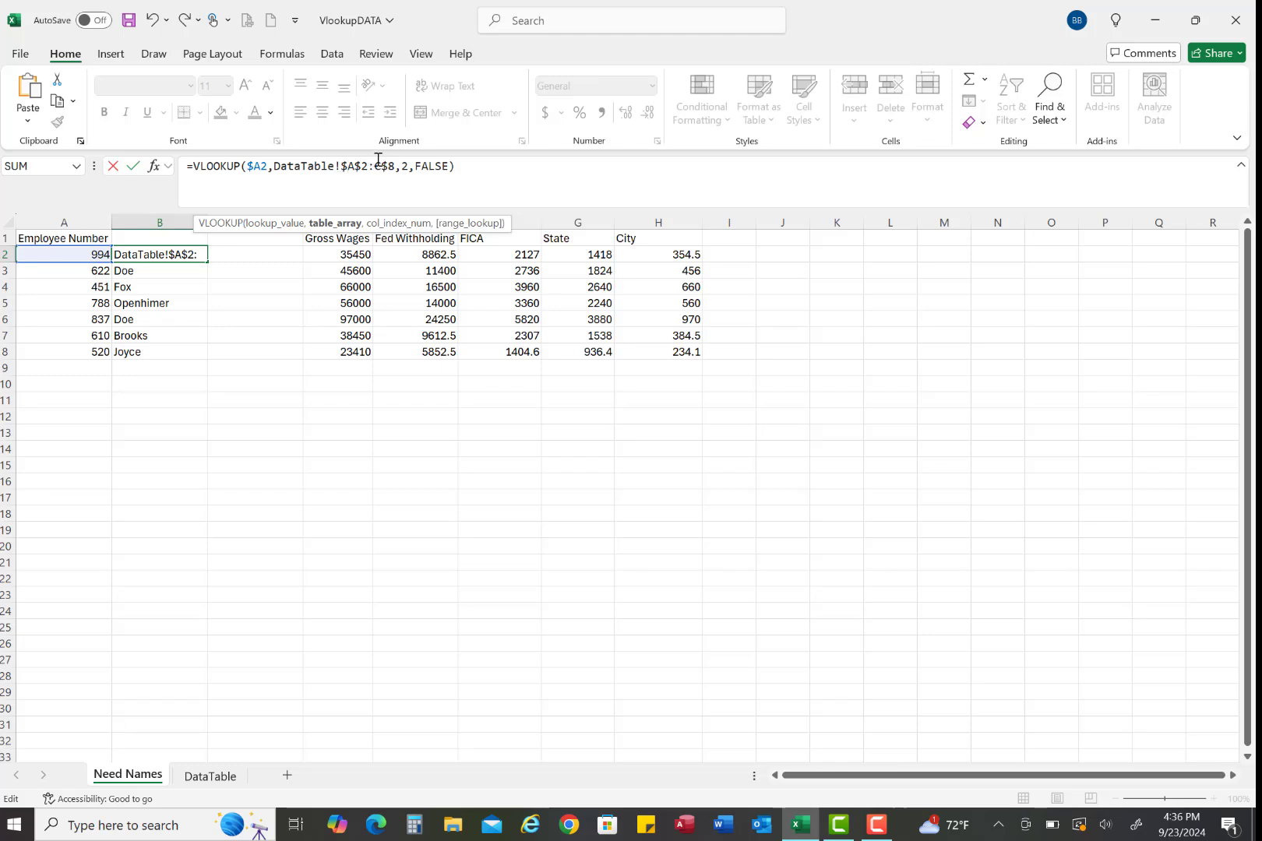
pyautogui.click(373, 165)
pyautogui.press('Return')
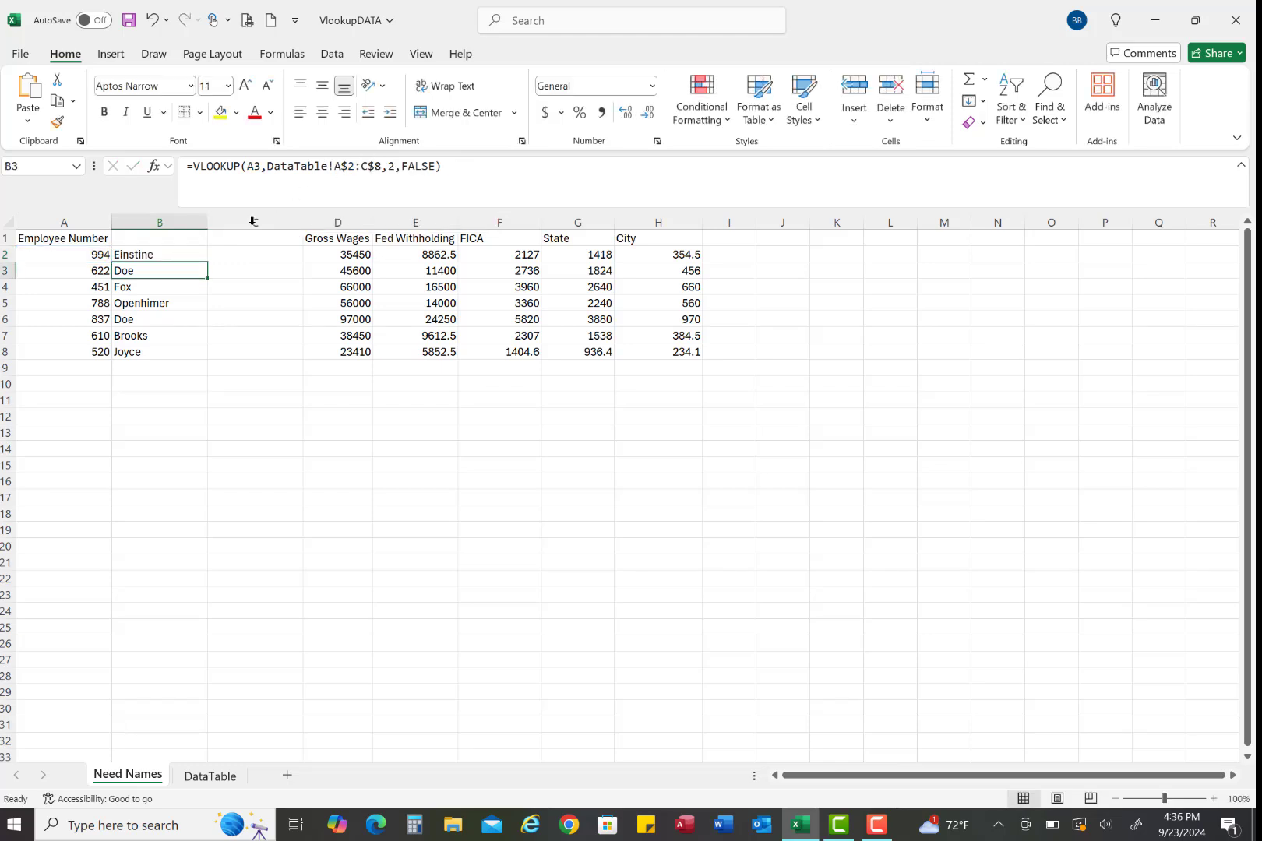
# Copy the VLOOKUP formula from B2 across into C2
pyautogui.click(177, 254)
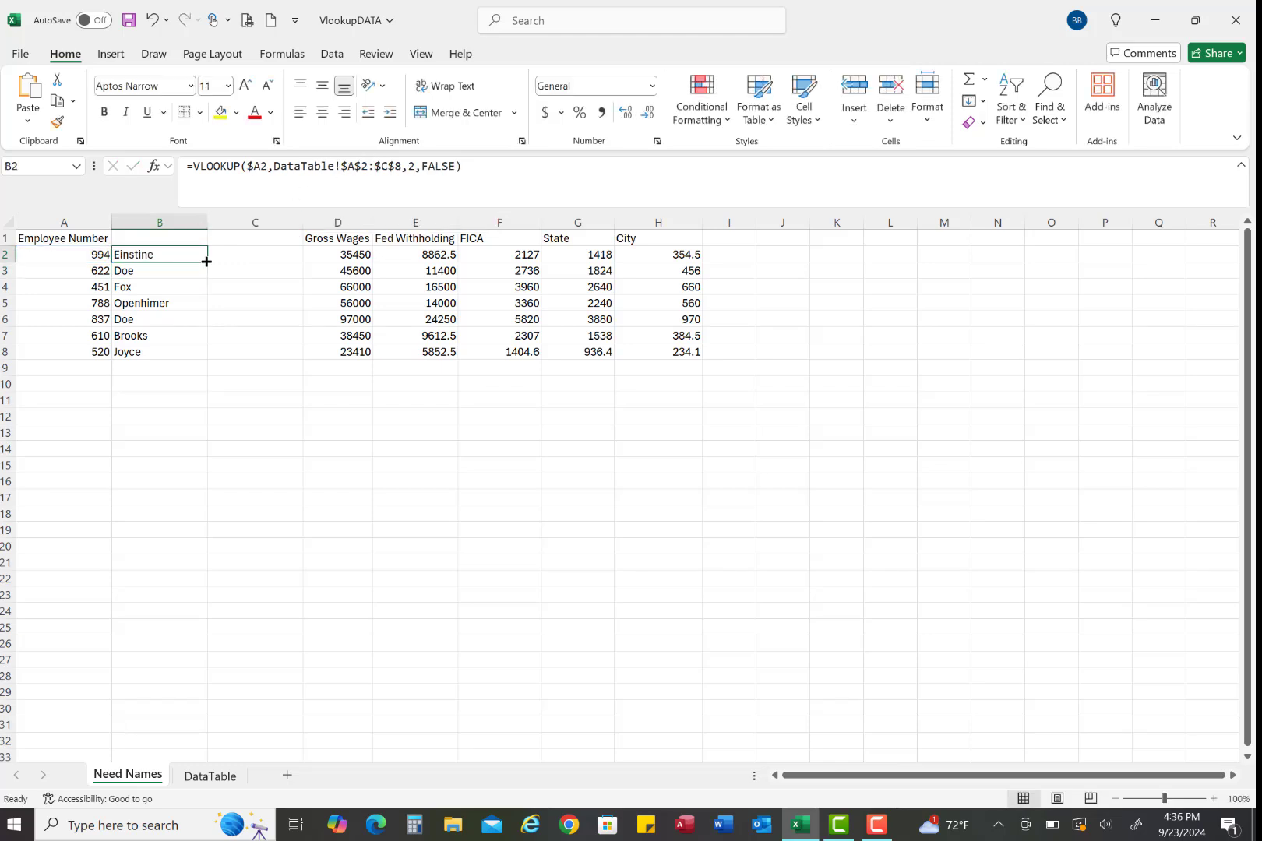
pyautogui.moveTo(206, 262); pyautogui.dragTo(280, 261)
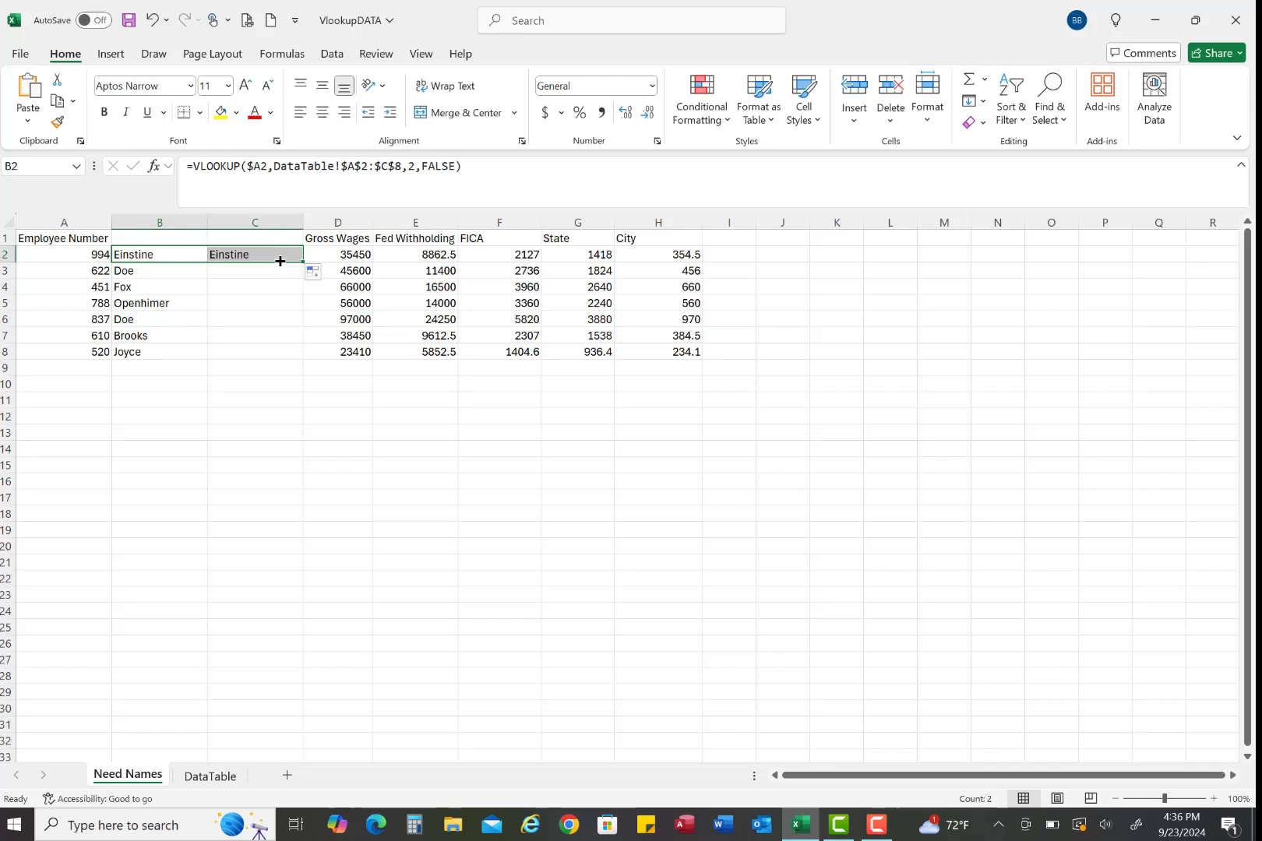
pyautogui.click(278, 254)
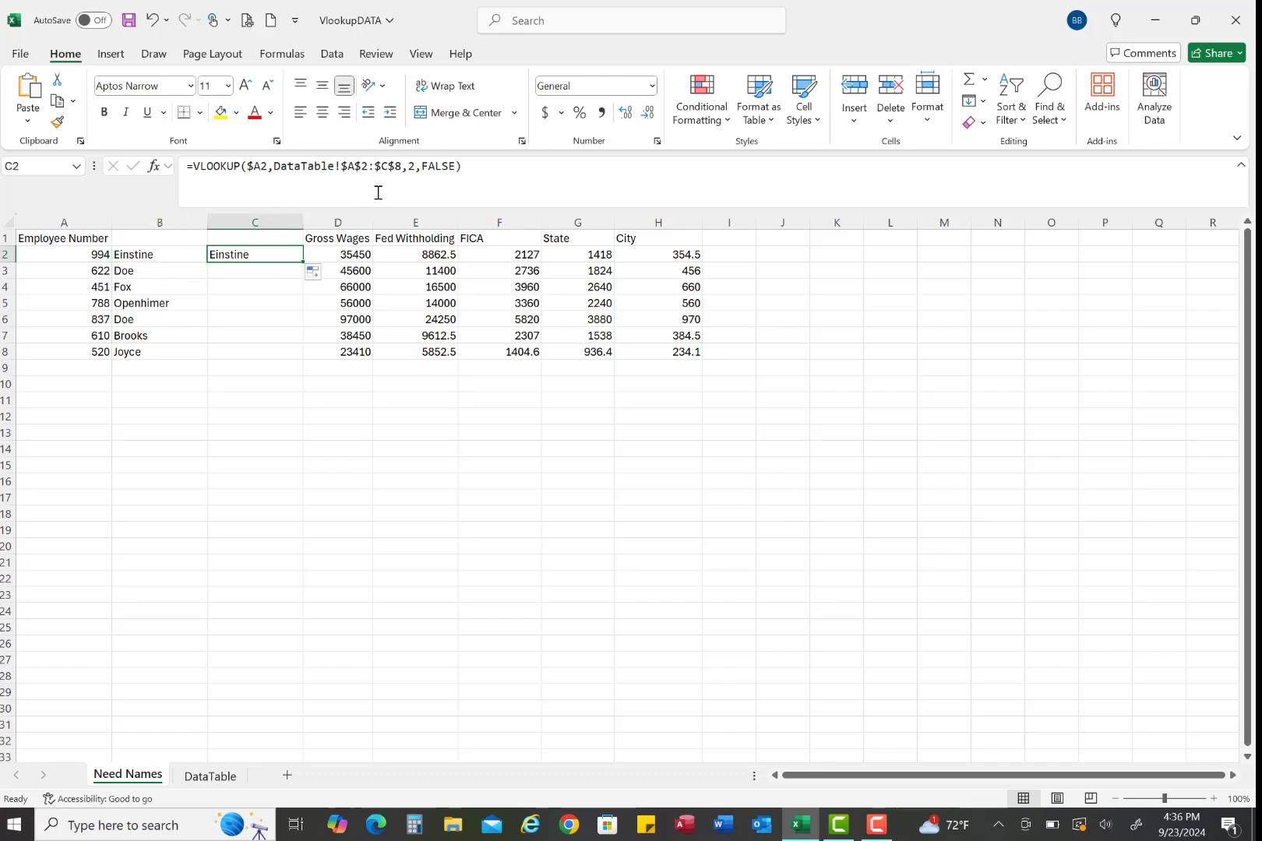
# Check the First Name column's position on the DataTable sheet and set the column index in C2's formula to 3
pyautogui.click(209, 776)
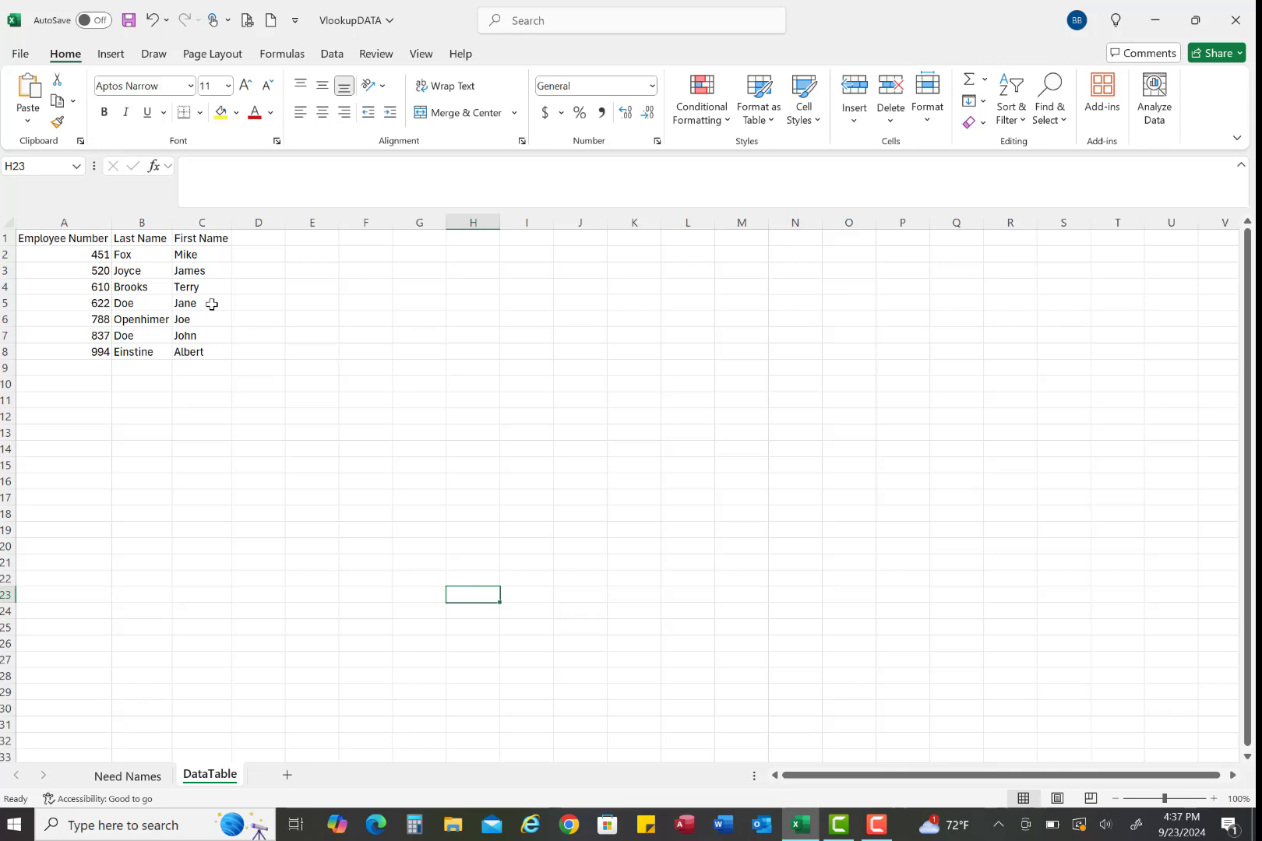
pyautogui.click(143, 773)
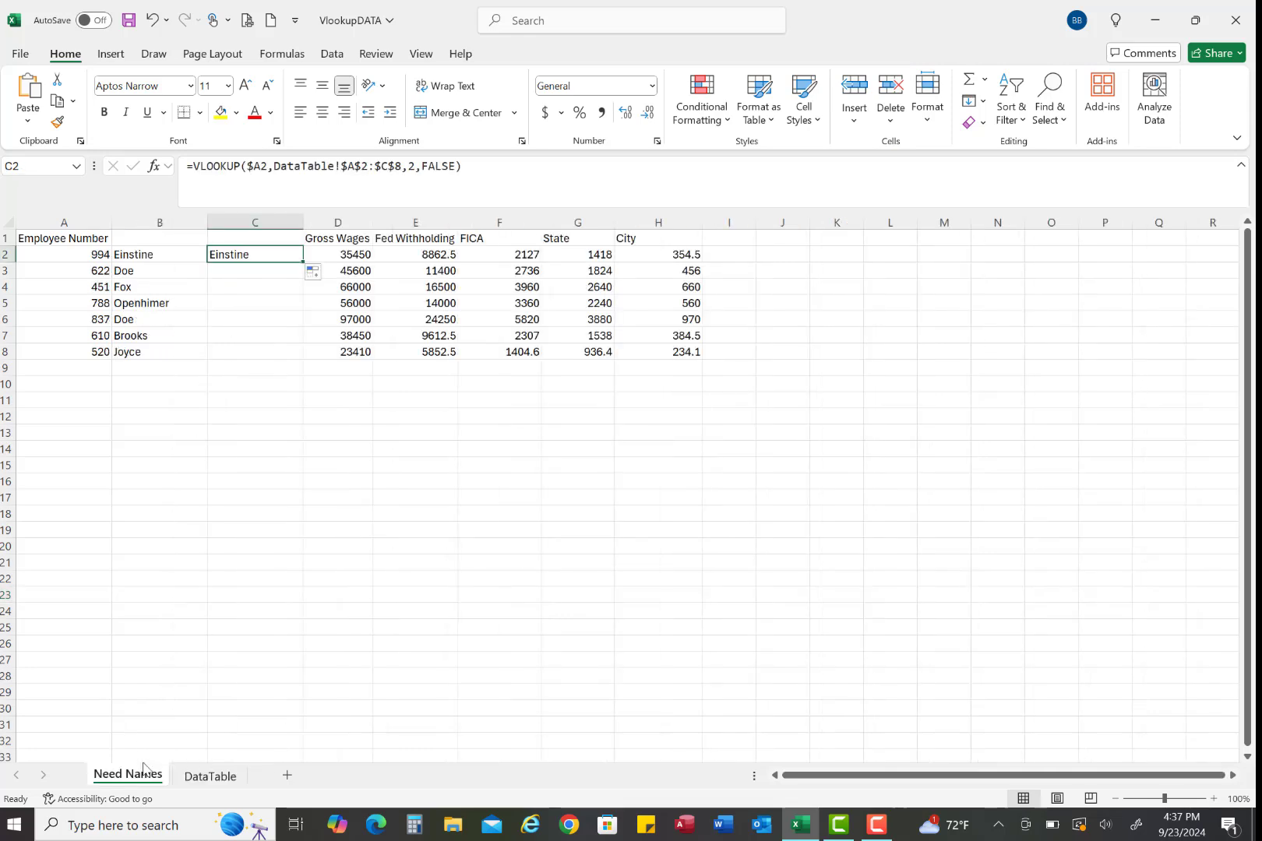
pyautogui.click(413, 166)
pyautogui.press('BackSpace')
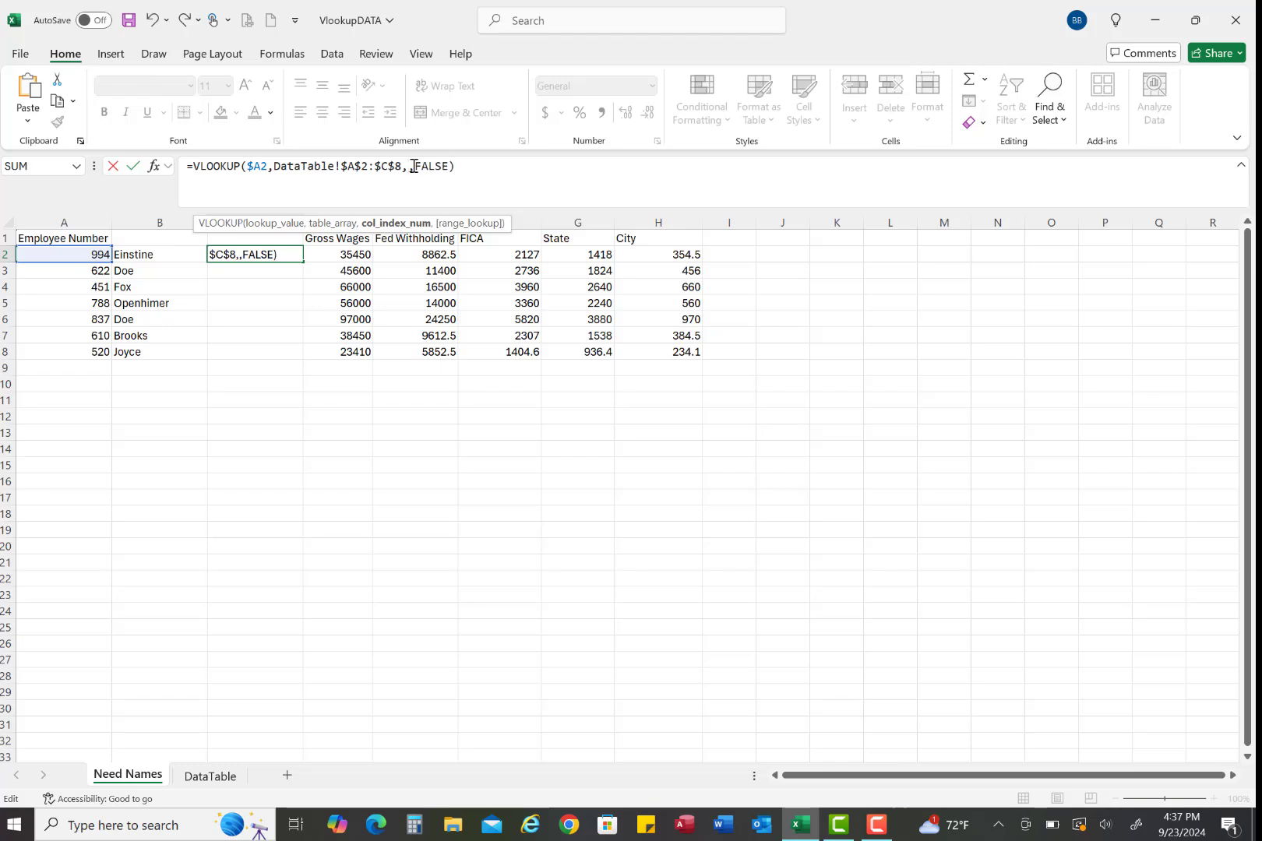
pyautogui.write('2')
pyautogui.press('Return')
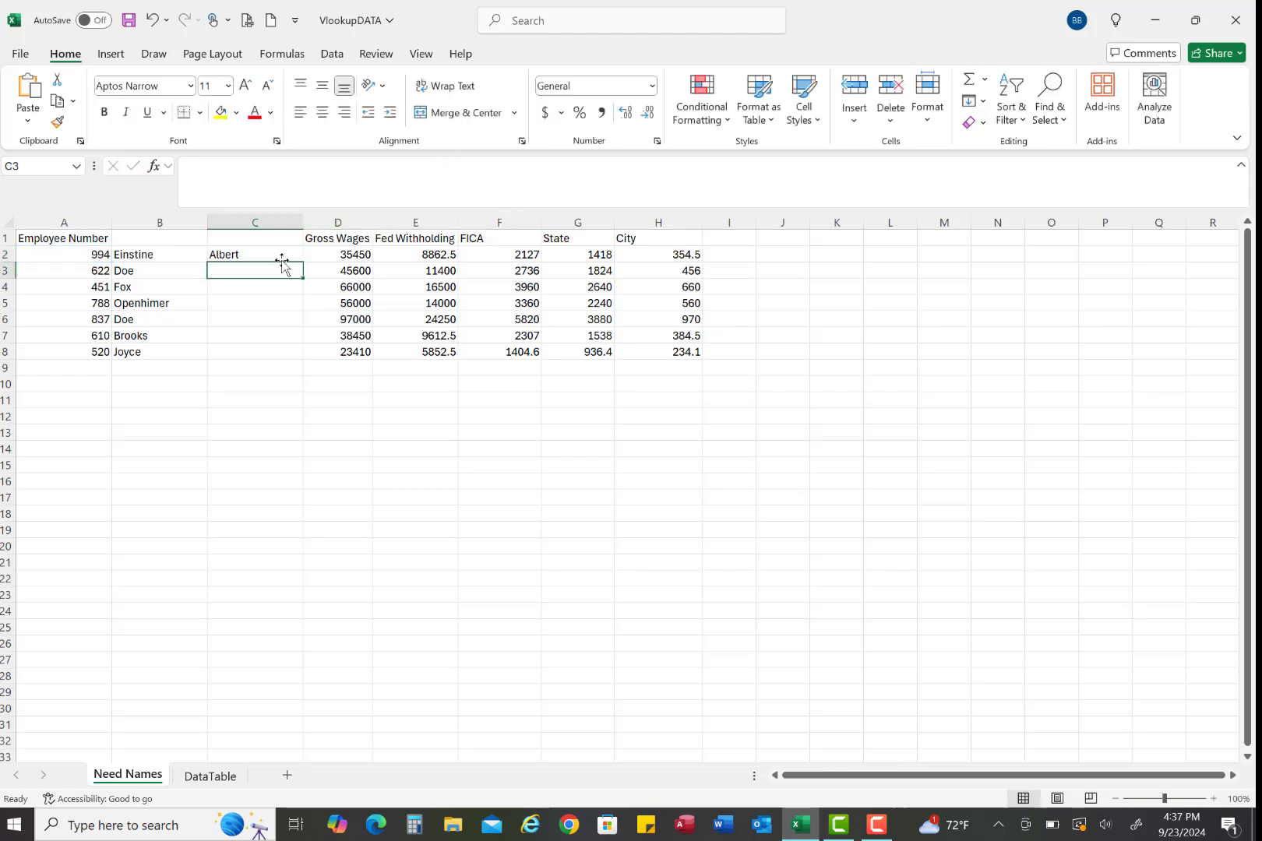
# Fill the C2 formula down through row 8 and narrow column B to just fit the last names
pyautogui.click(280, 256)
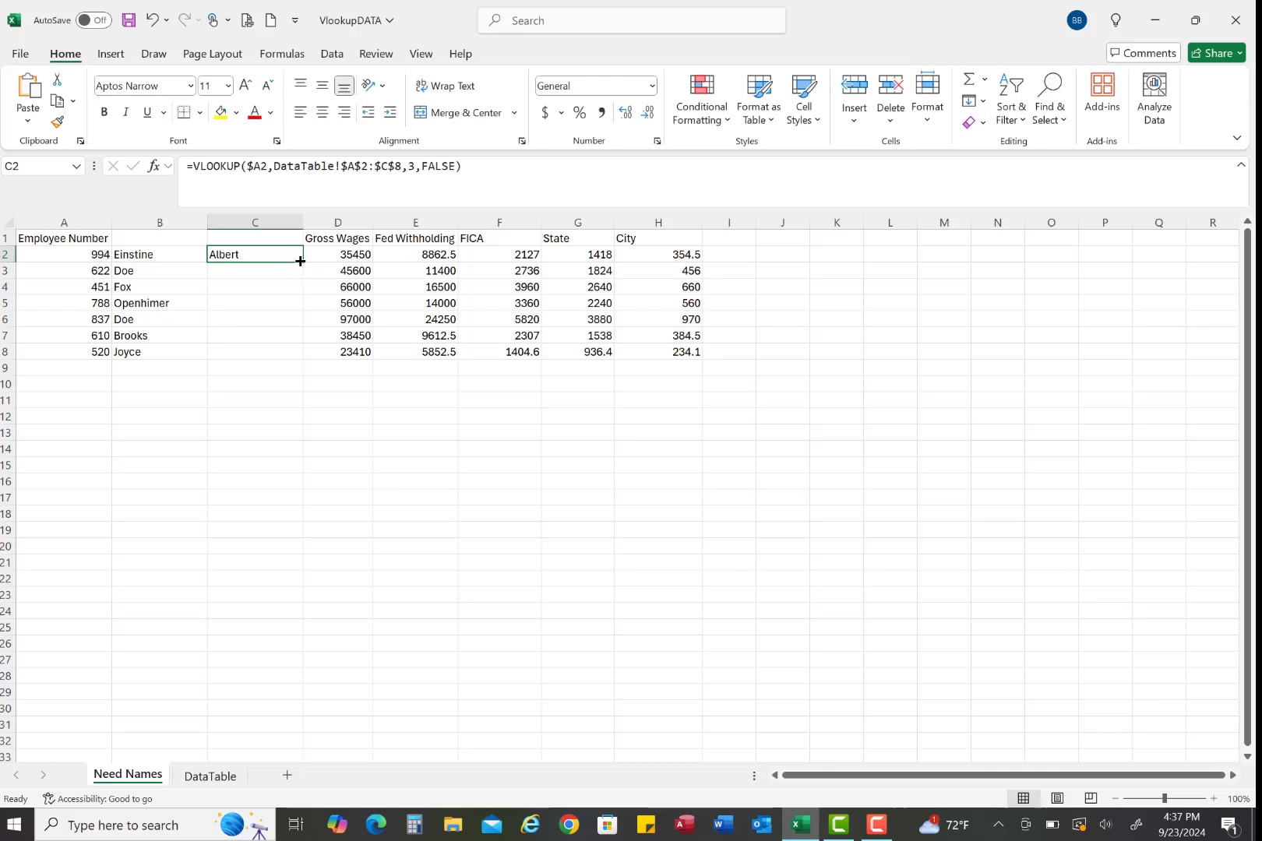
pyautogui.doubleClick(301, 261)
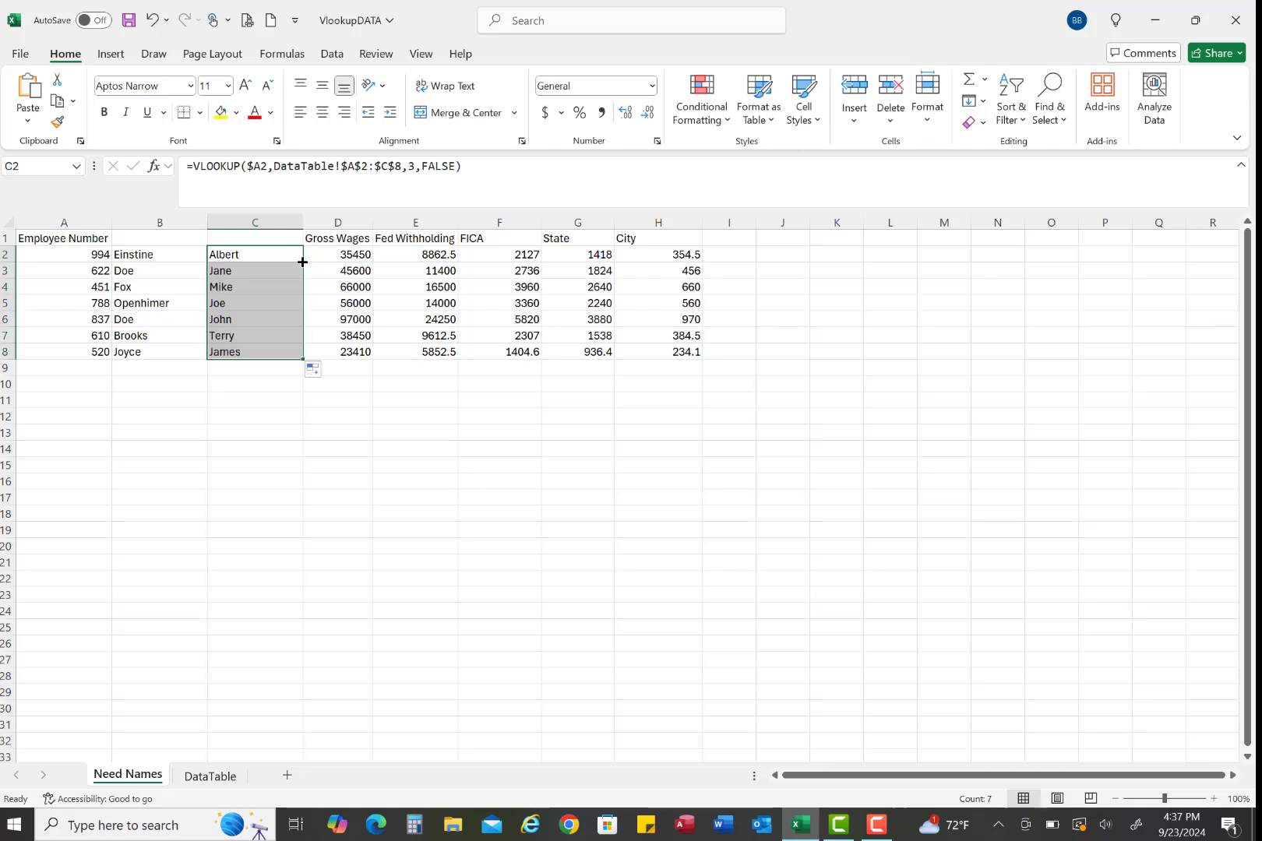
pyautogui.click(288, 499)
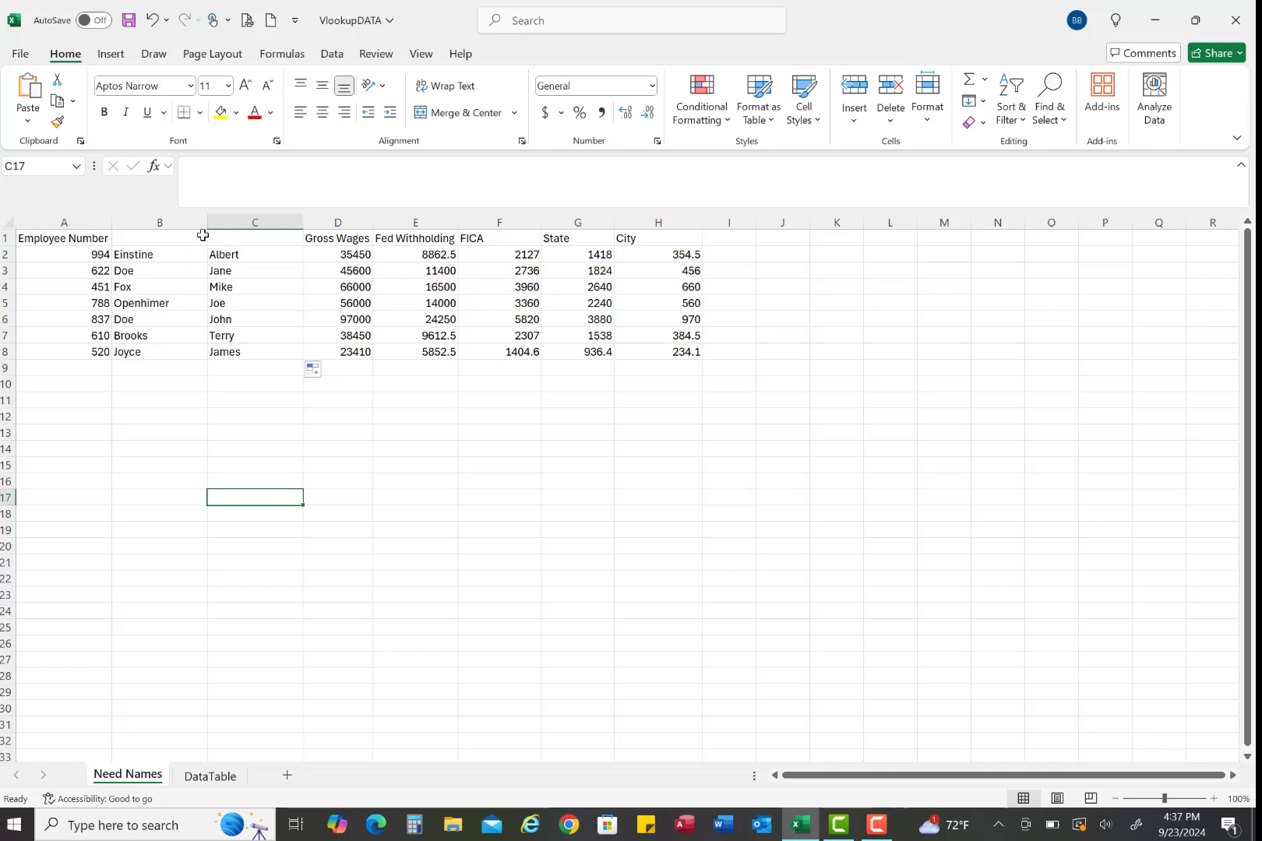
pyautogui.moveTo(208, 220); pyautogui.dragTo(184, 222)
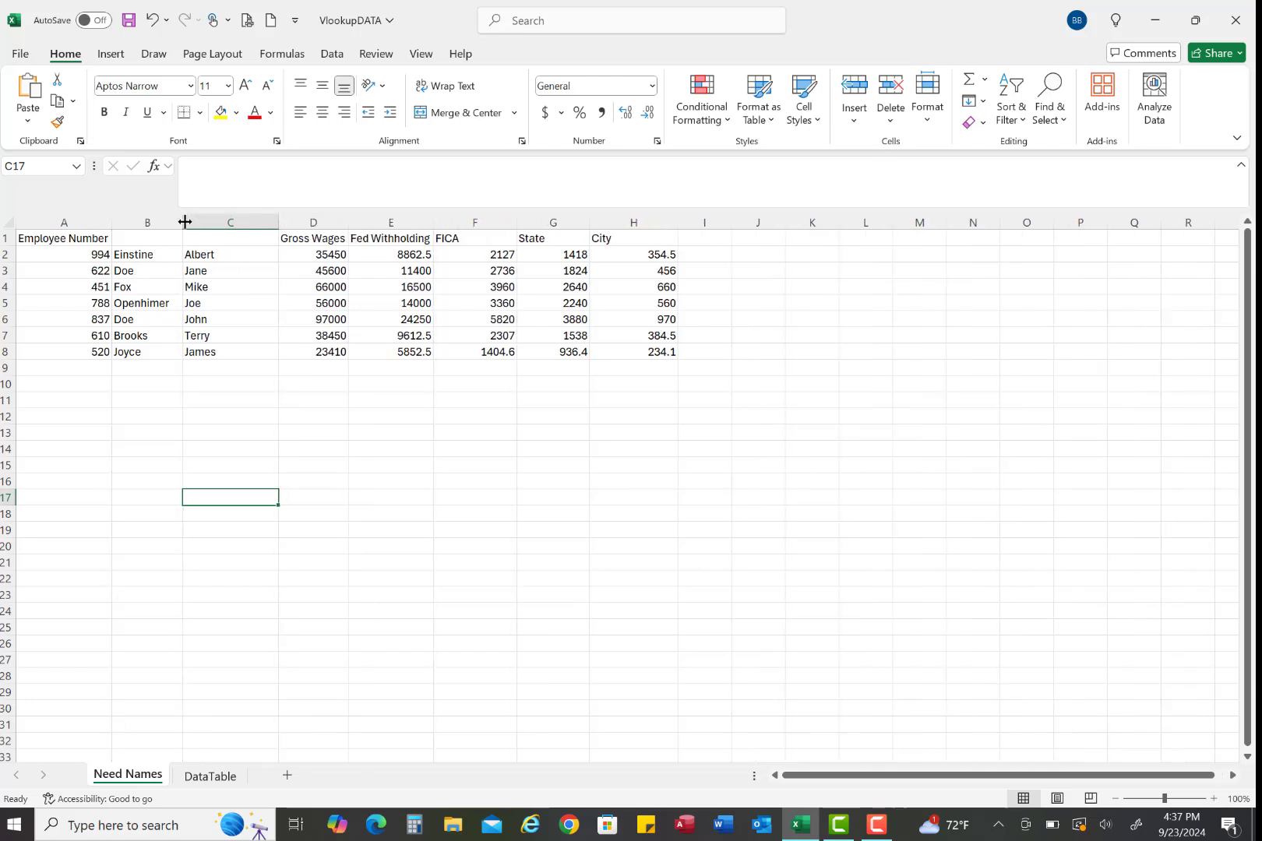
pyautogui.click(258, 422)
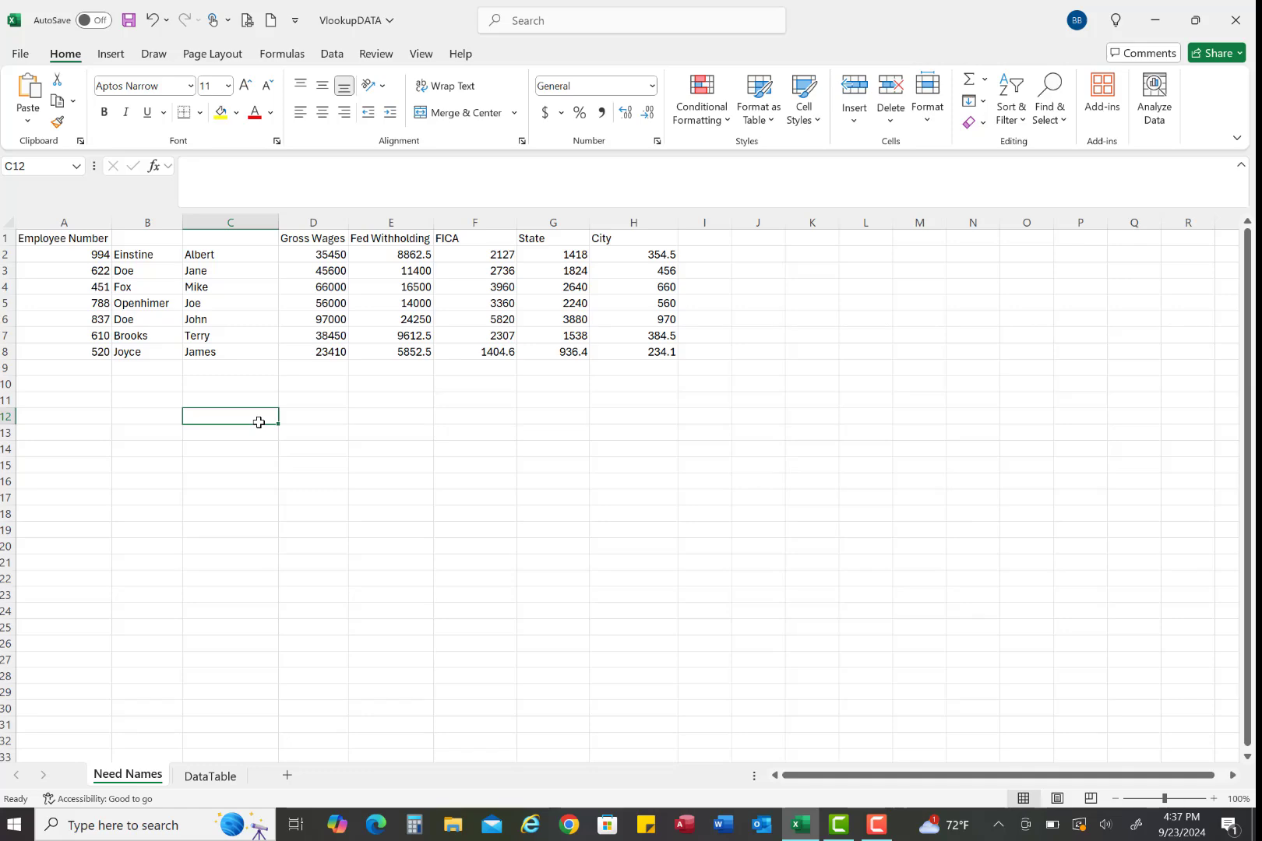